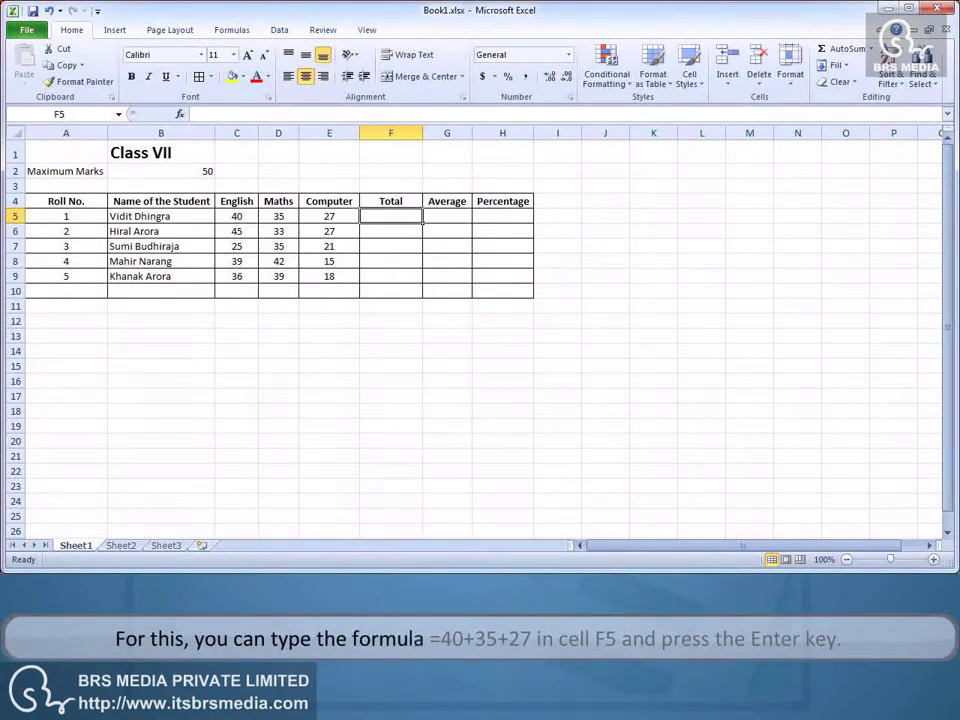
# - Enter the formula =40+35+27 in cell F5 as the first student's total
pyautogui.write('=40+35')
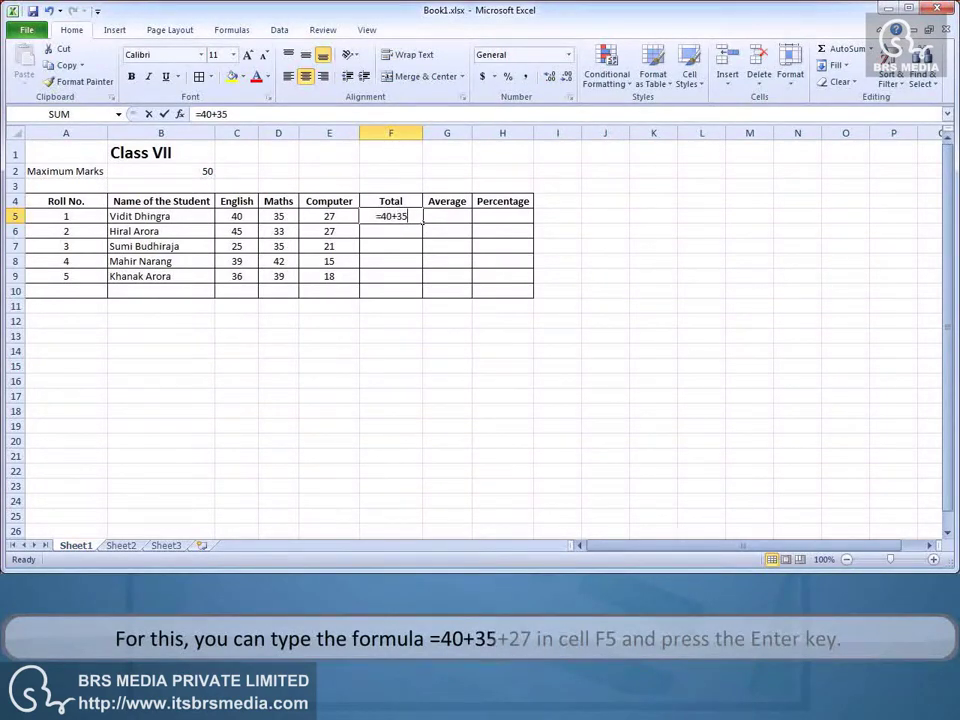
pyautogui.write('+27')
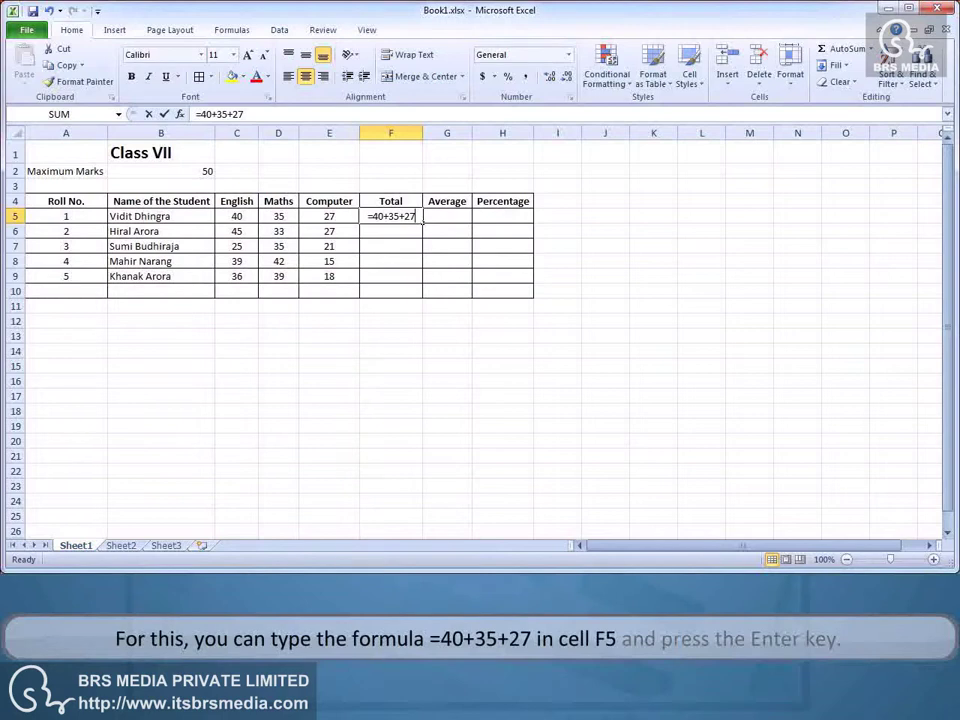
pyautogui.press('Return')
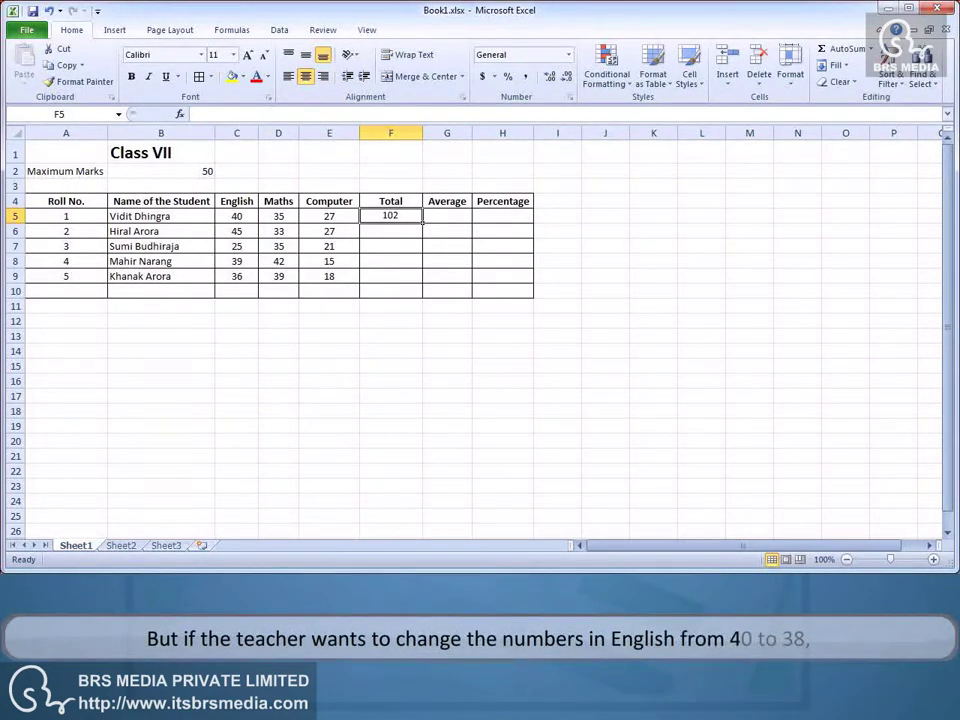
# - Change the first student's English mark in cell C5 to 38
pyautogui.click(236, 216)
pyautogui.write('38')
pyautogui.press('Return')
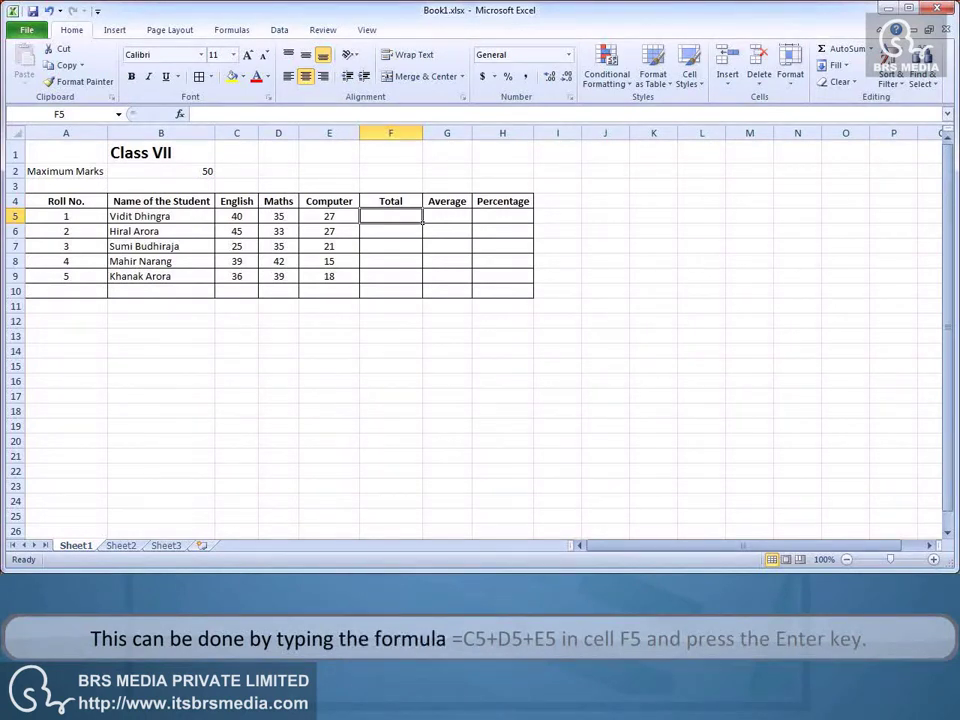
# - Enter the cell-reference formula =C5+D5+E5 in cell F5 as the first student's total
pyautogui.write('=')
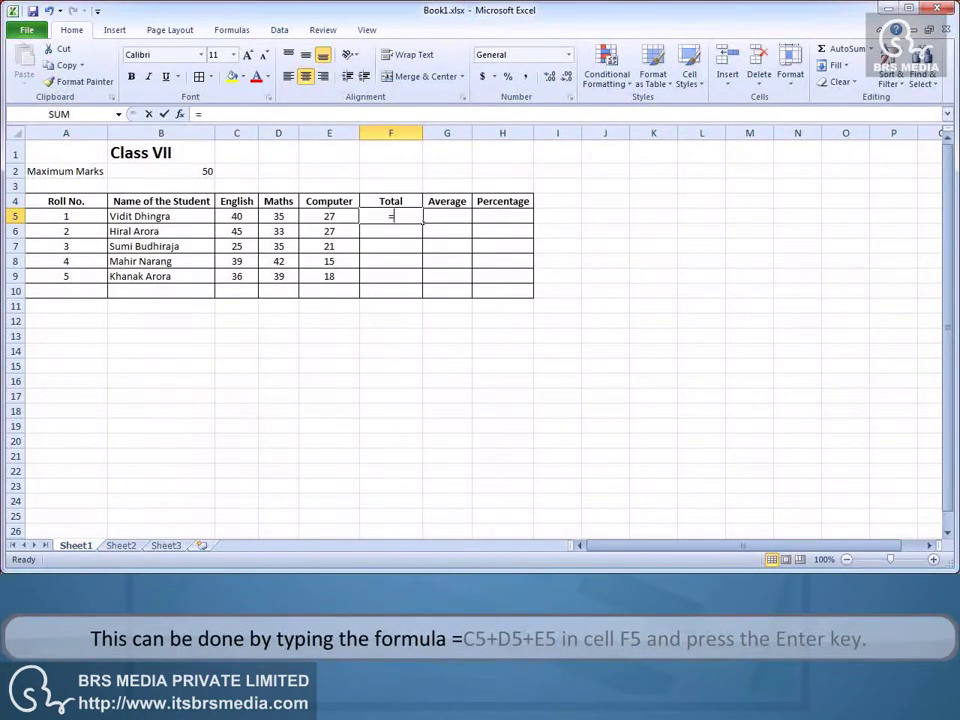
pyautogui.write('C5+')
pyautogui.click(290, 216)
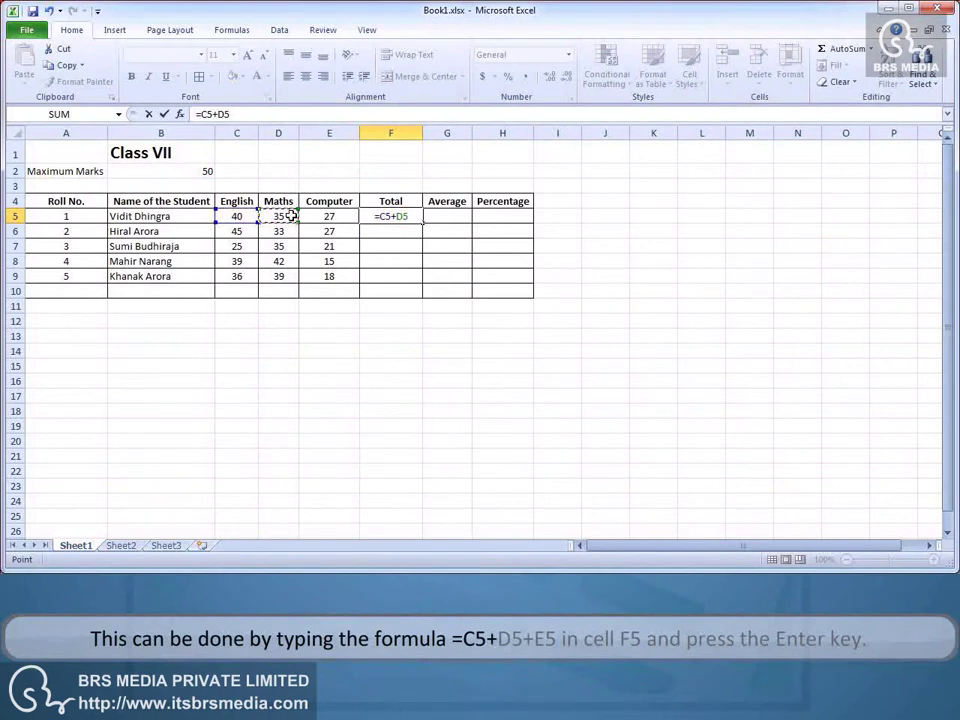
pyautogui.write('+')
pyautogui.click(338, 216)
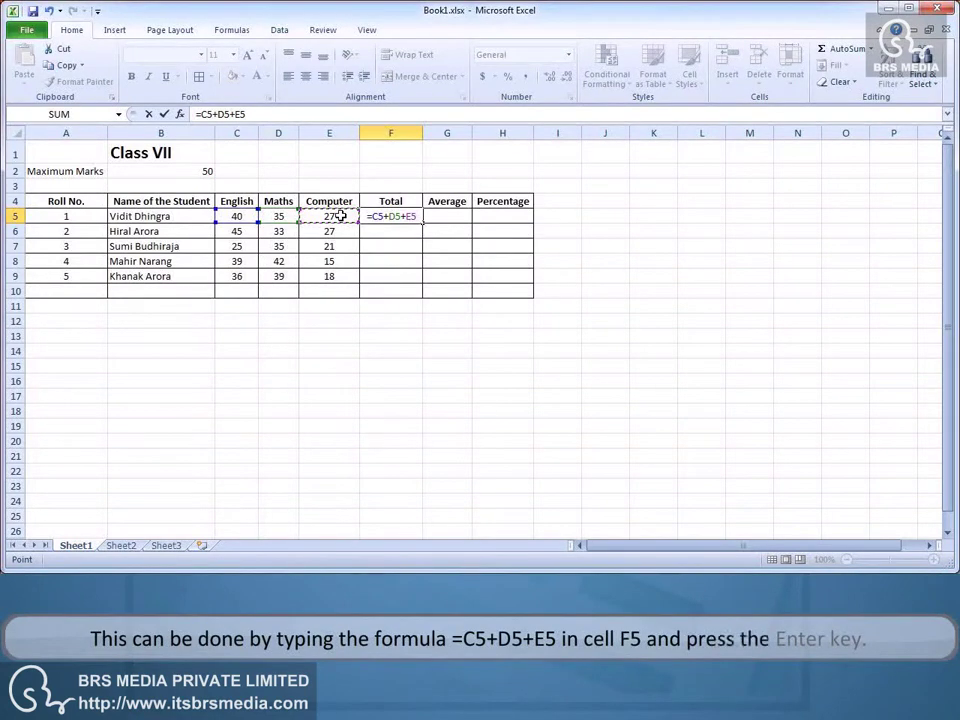
pyautogui.press('Return')
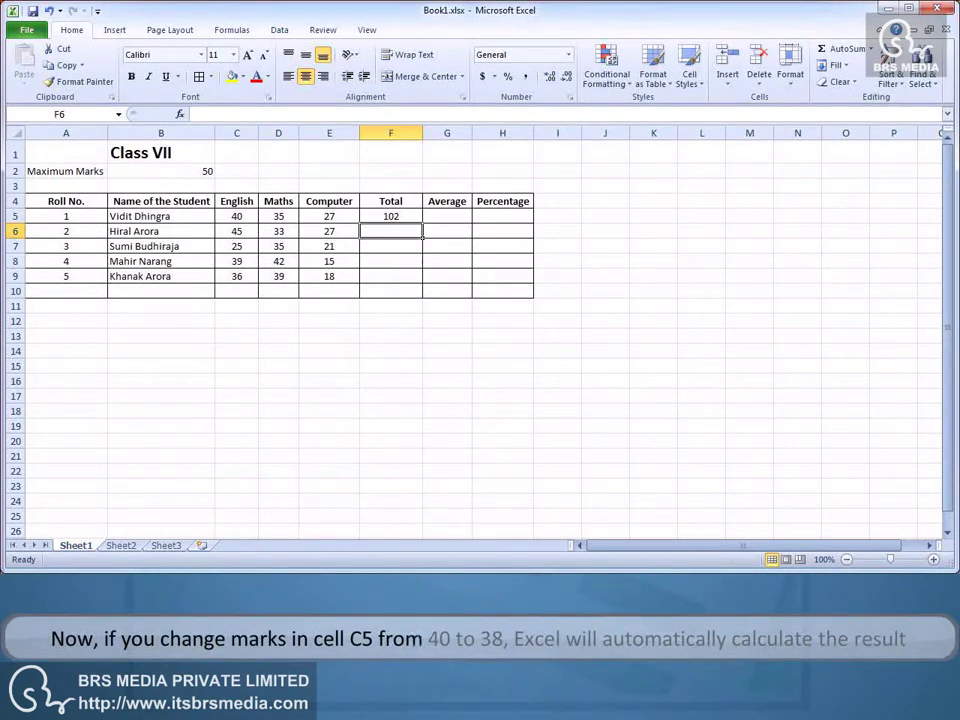
# - Set the English mark in cell C5 to 38 to test the referenced total
pyautogui.click(236, 216)
pyautogui.write('38')
pyautogui.press('Return')
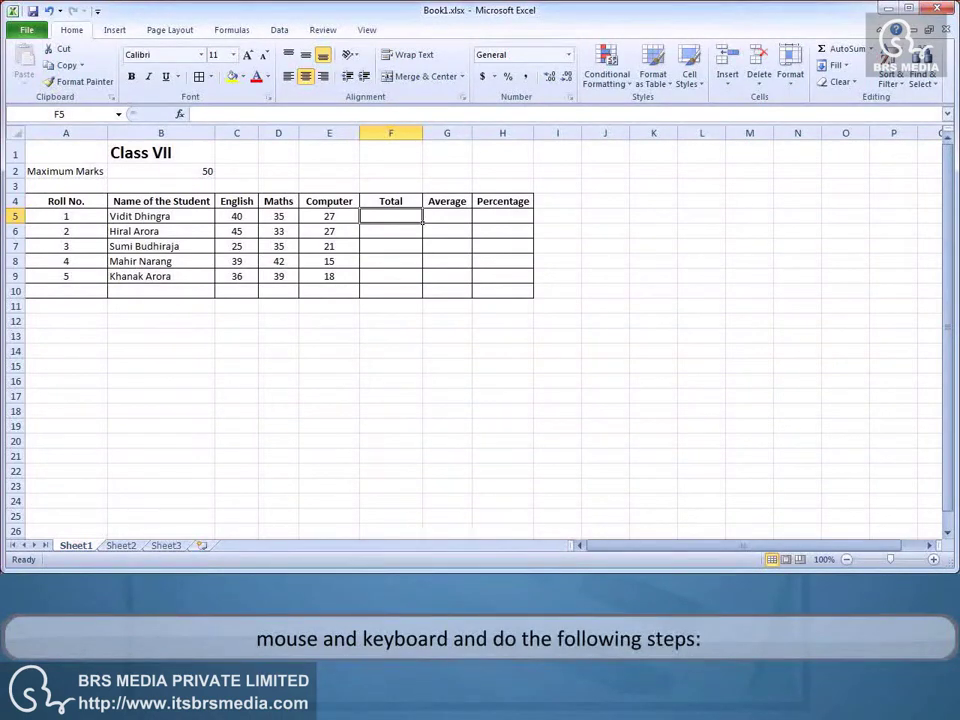
# - Build the formula =C5+D5+E5 in the empty cell F5 from the three mark cells, and undo the entry
pyautogui.write('=')
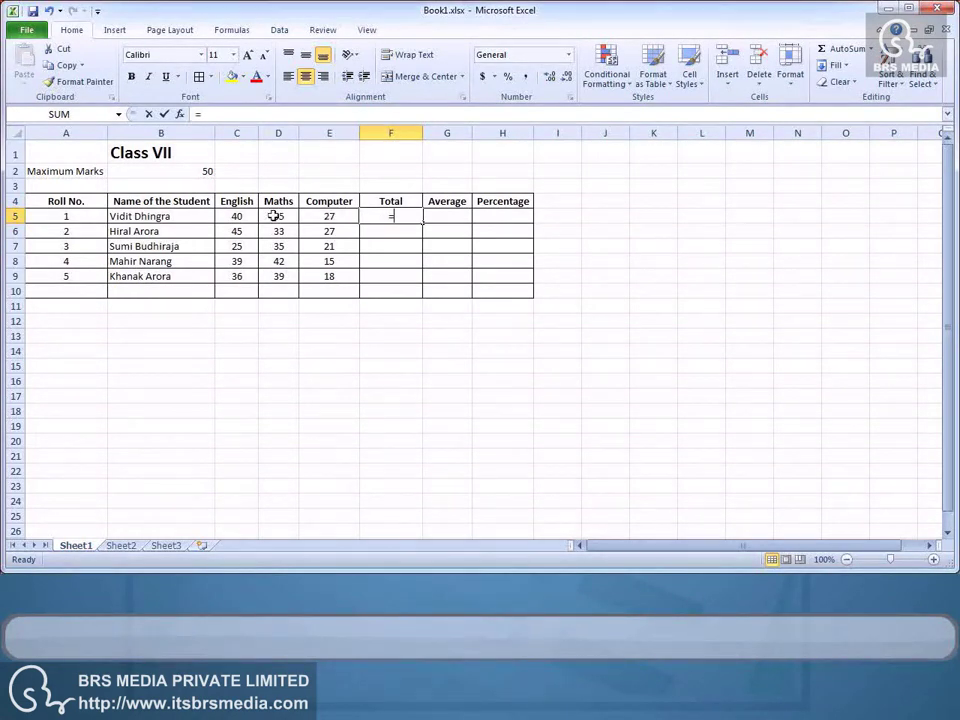
pyautogui.click(244, 216)
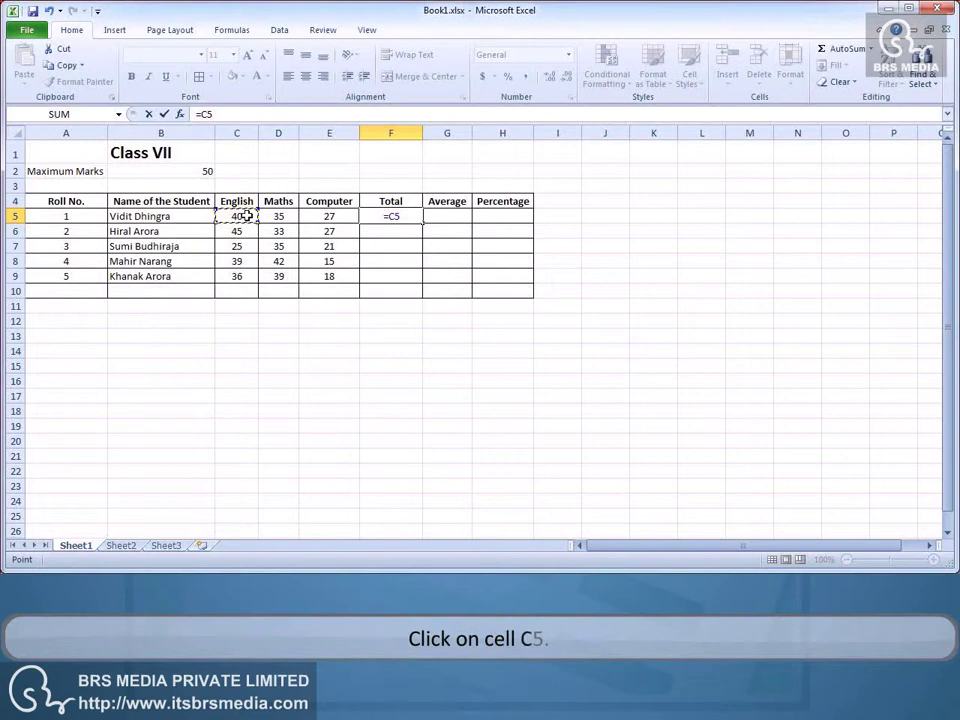
pyautogui.write('+')
pyautogui.click(289, 215)
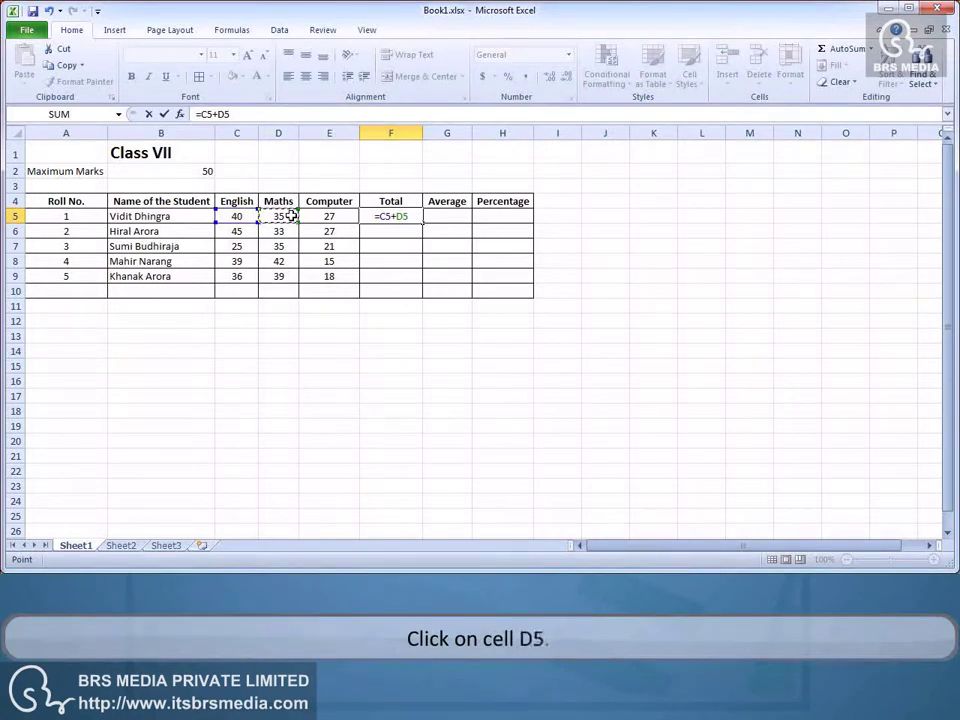
pyautogui.write('+')
pyautogui.click(338, 215)
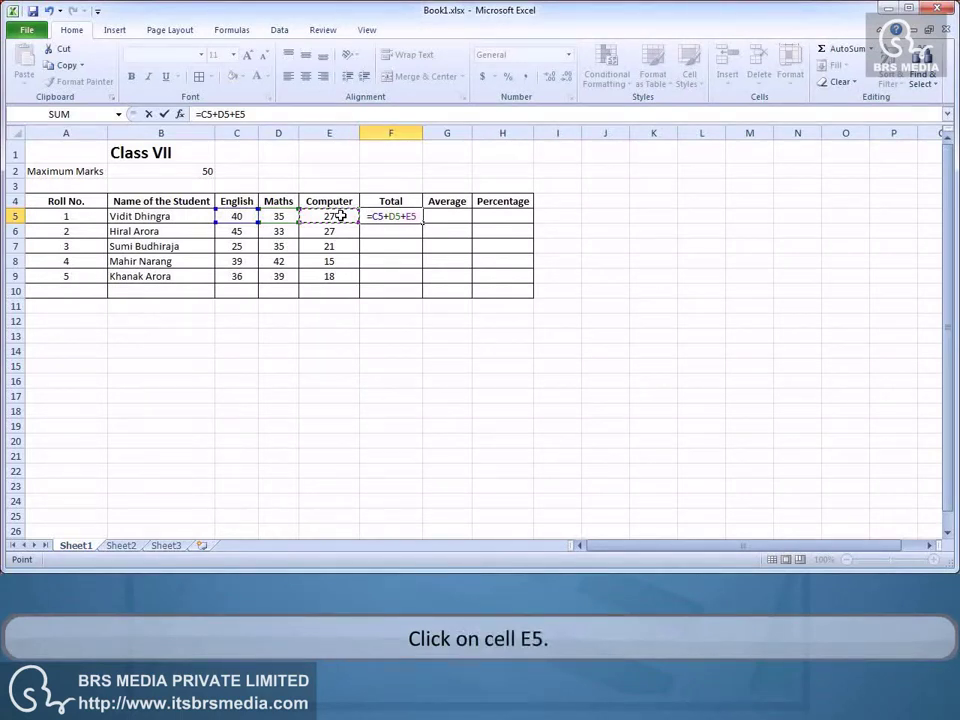
pyautogui.press('Return')
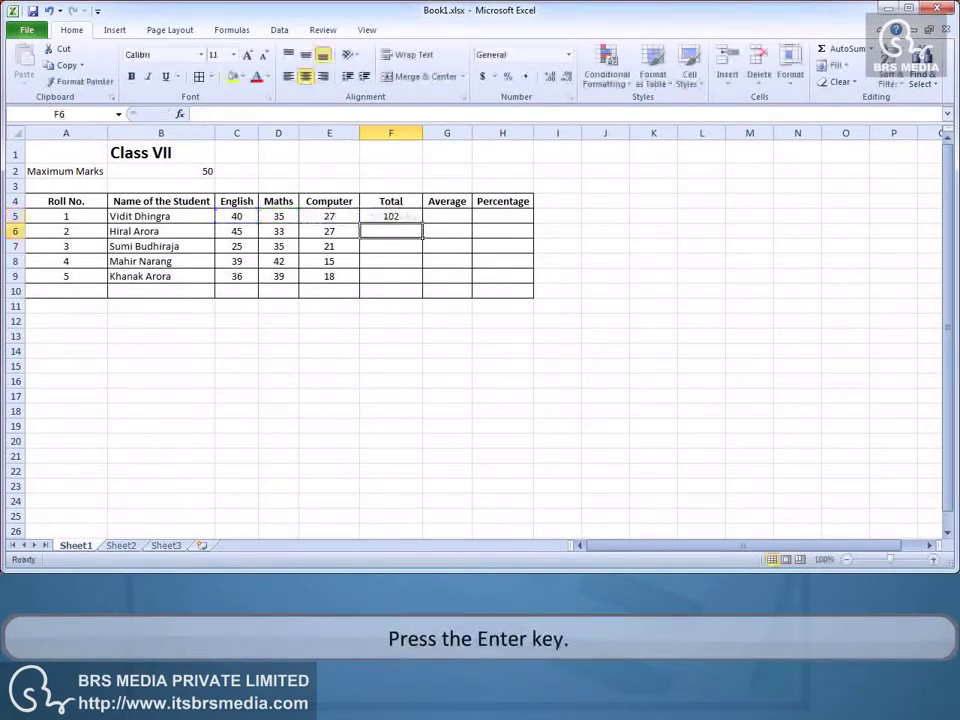
pyautogui.hotkey('ctrl', 'z')
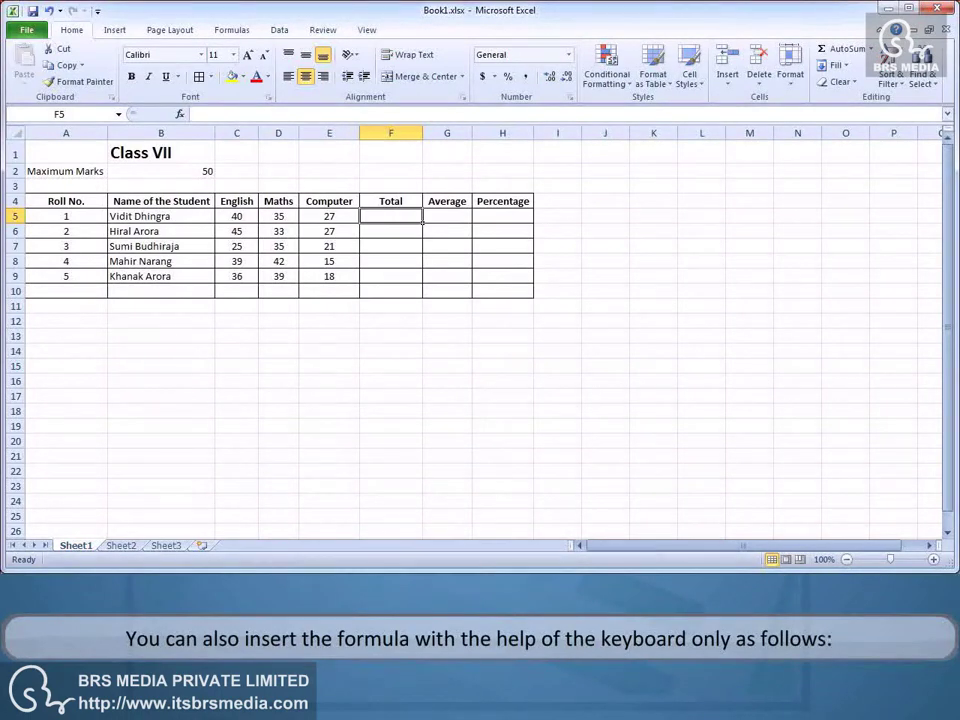
# - Calculate the first student's total in F5 with =C5+D5+E5 and the average in G5 with =F5/3
pyautogui.write('=')
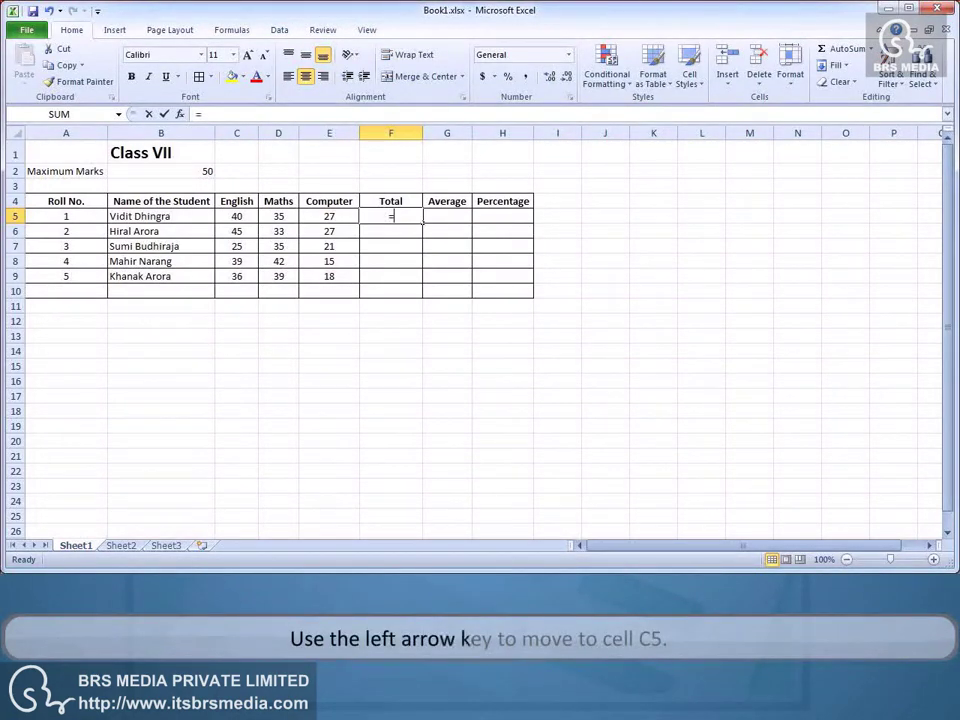
pyautogui.press('Left')
pyautogui.press('Left')
pyautogui.press('Left')
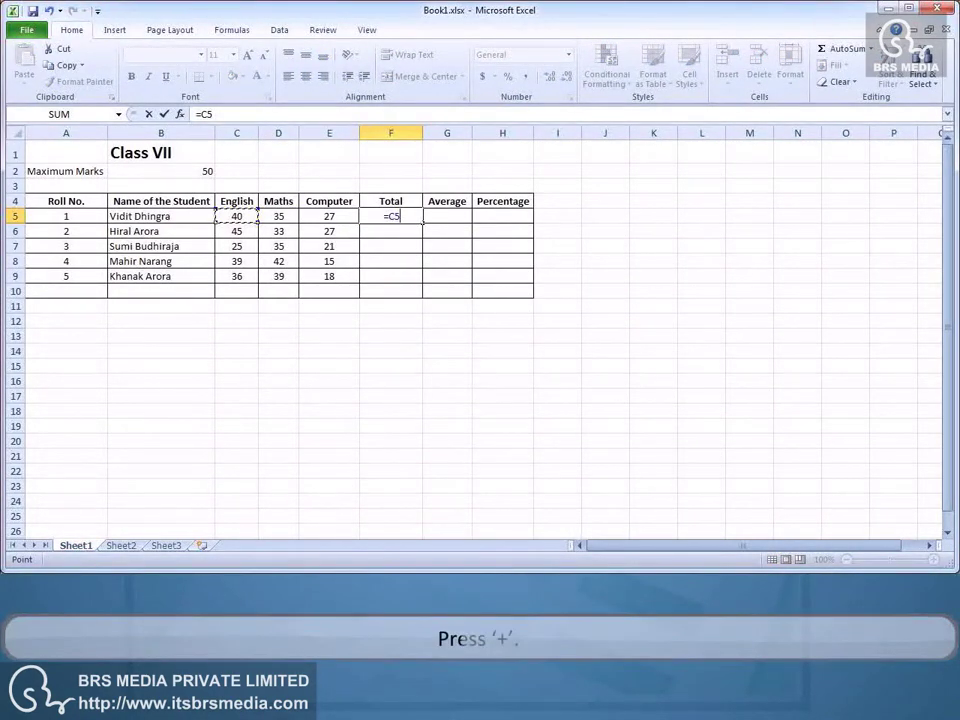
pyautogui.write('+')
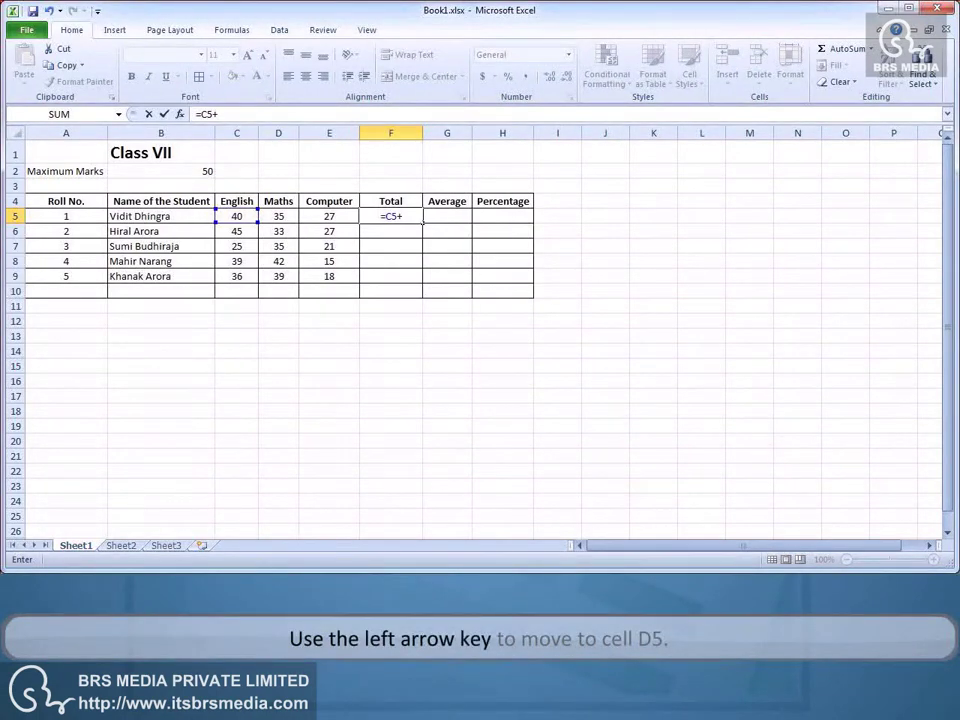
pyautogui.press('Left')
pyautogui.press('Left')
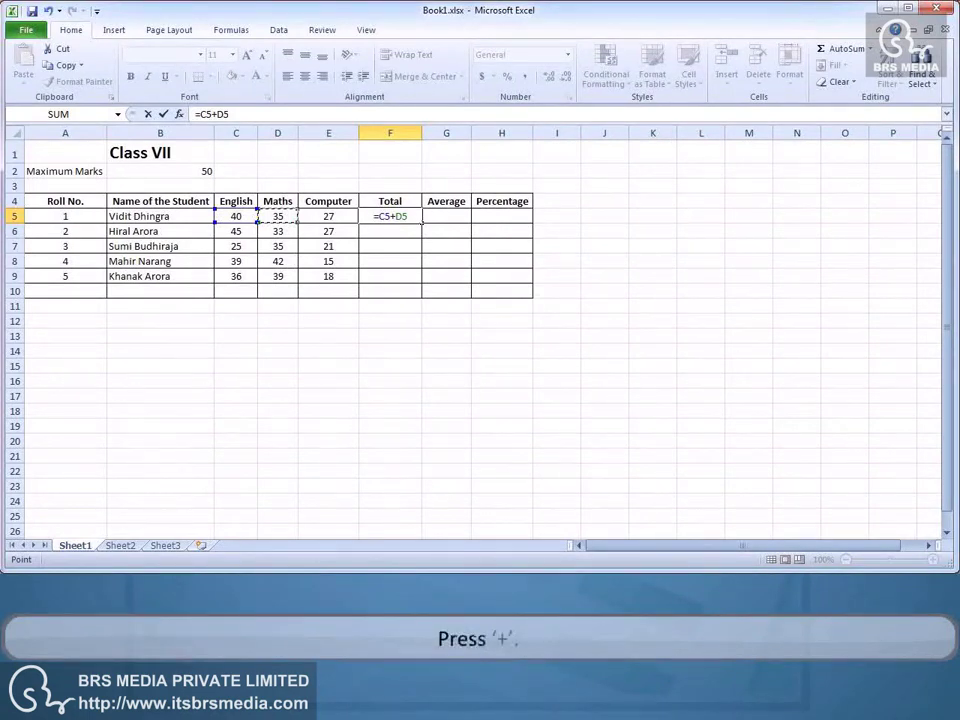
pyautogui.write('+')
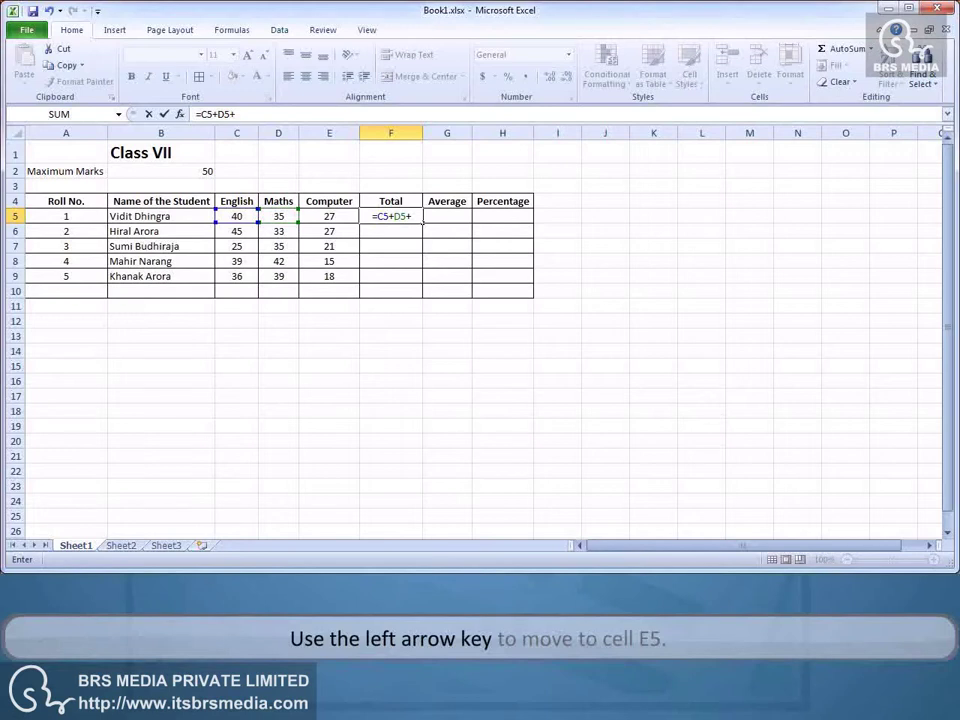
pyautogui.press('Left')
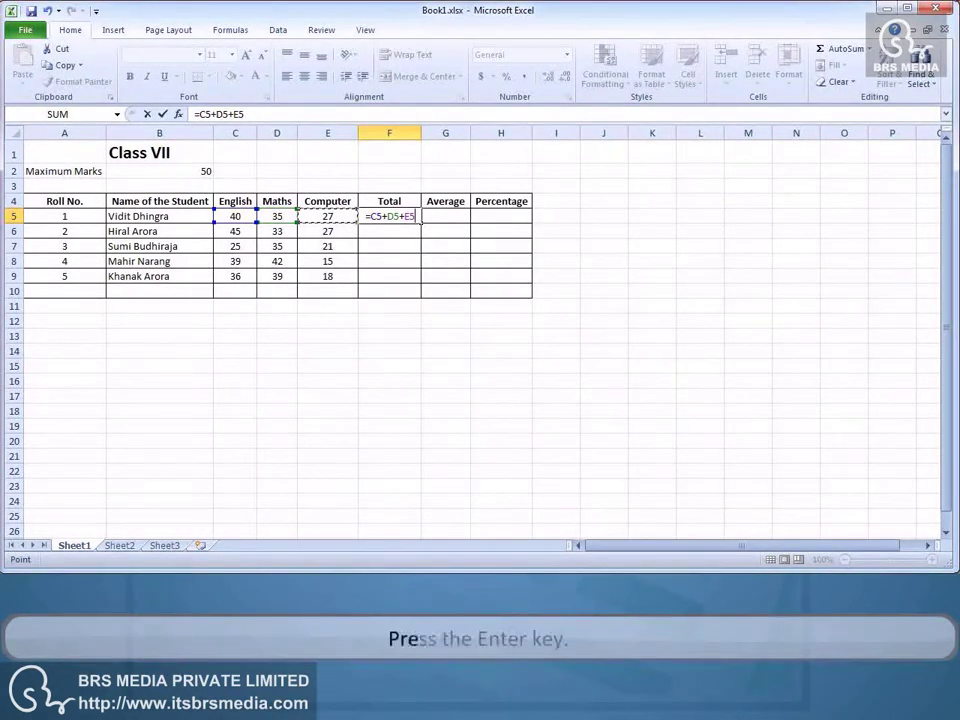
pyautogui.press('Return')
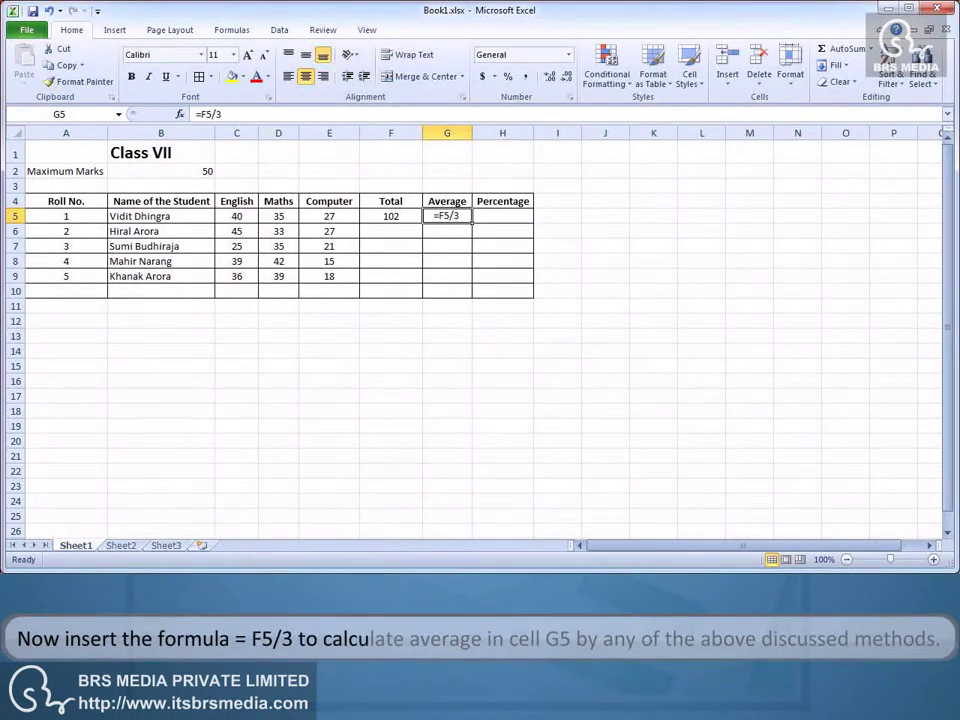
pyautogui.press('Return')
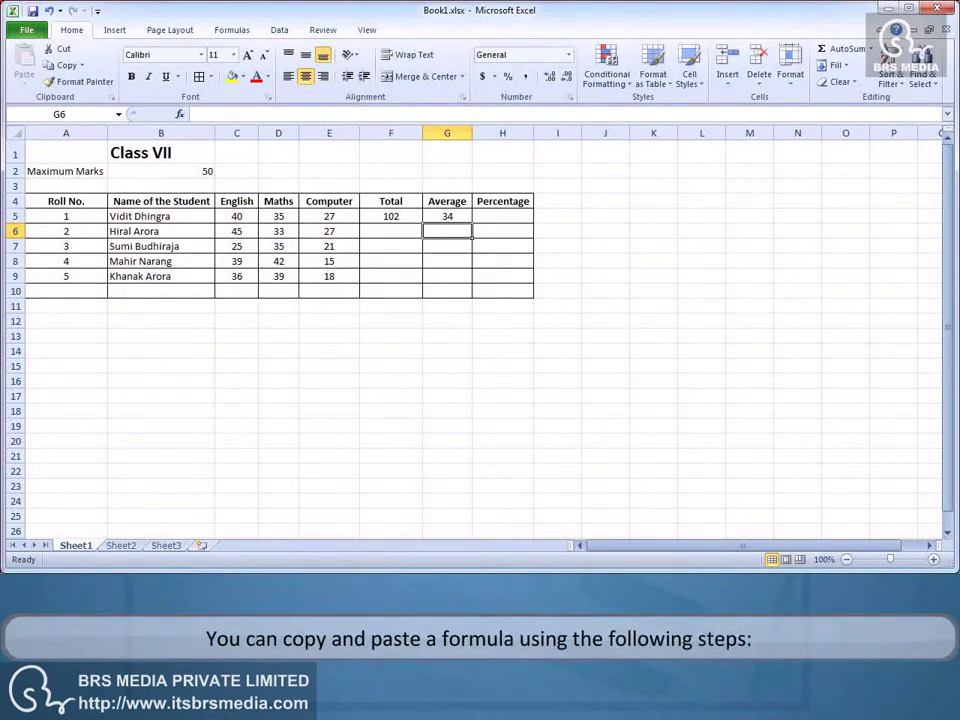
# - Copy the total formula from cell F5 to cells F6 through F9 for the remaining students
pyautogui.click(392, 219)
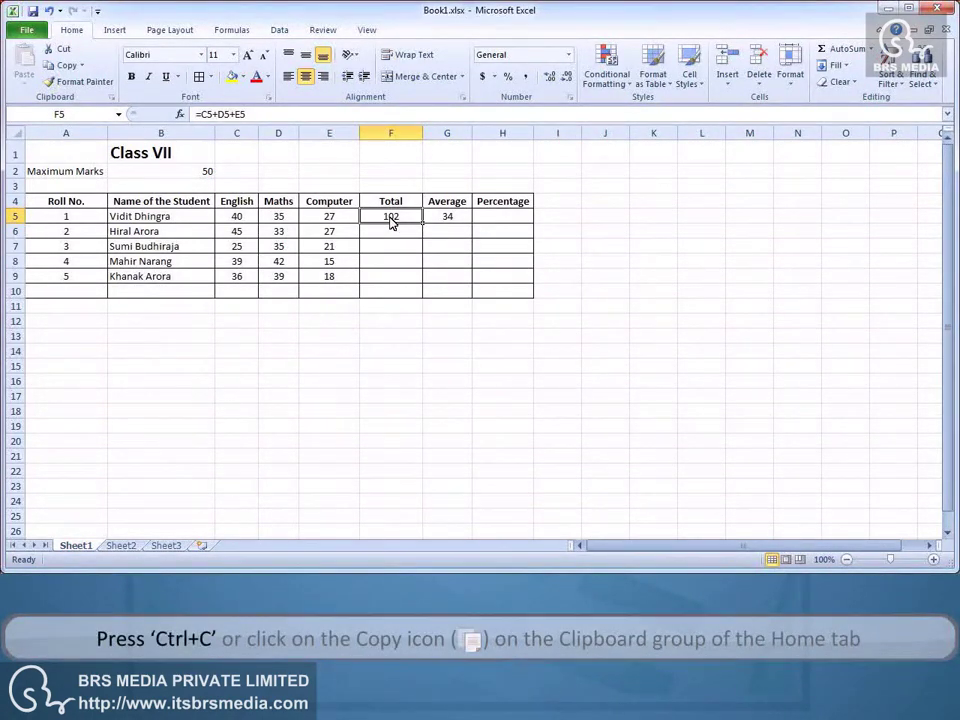
pyautogui.click(65, 68)
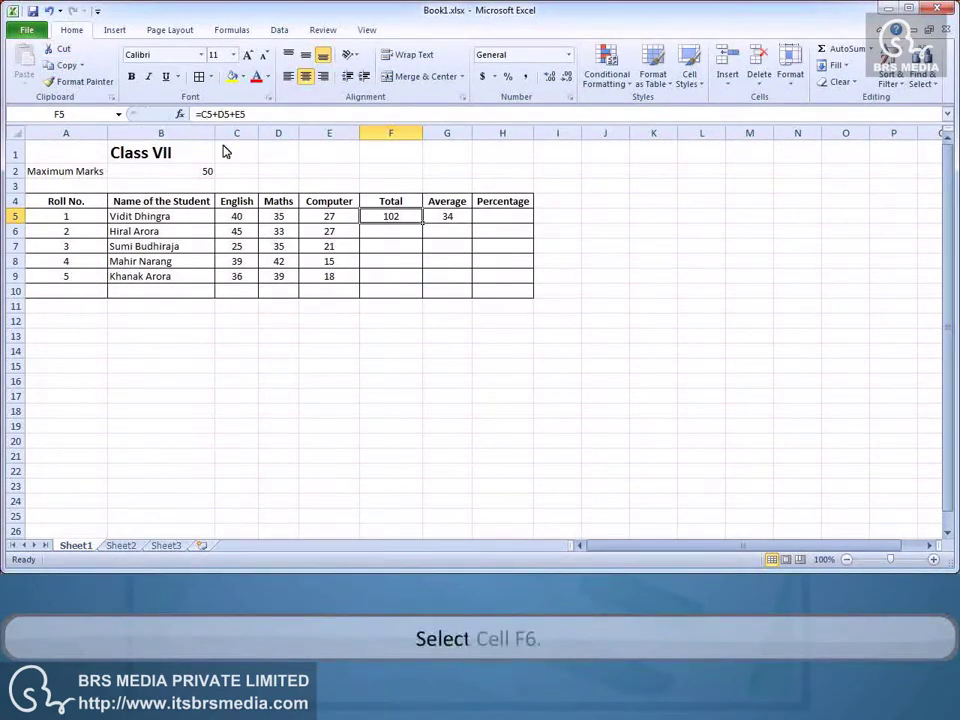
pyautogui.click(393, 232)
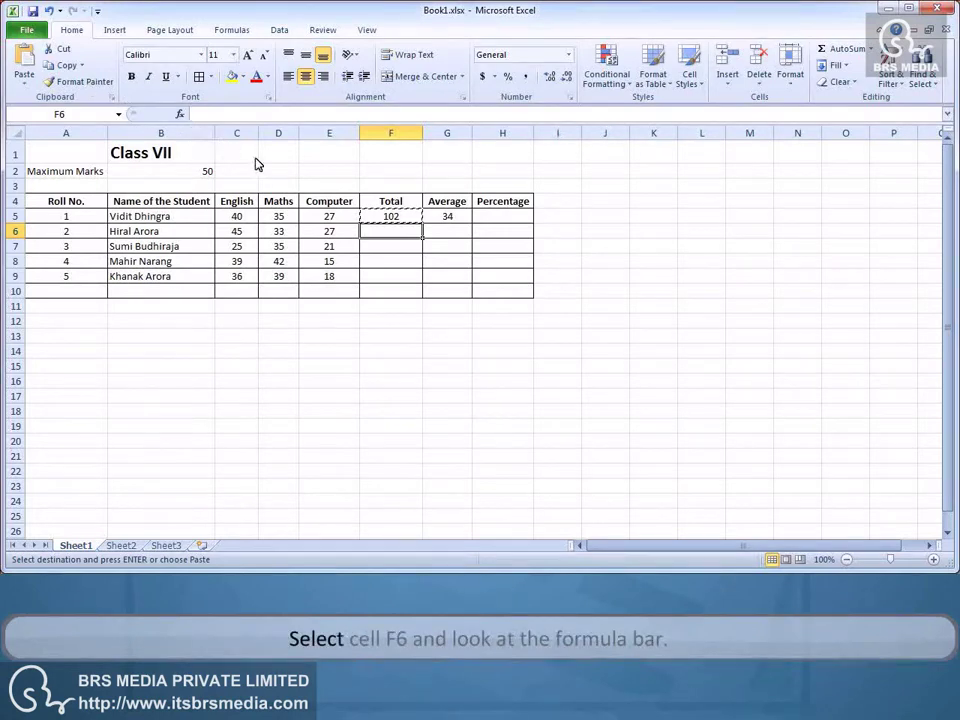
pyautogui.hotkey('ctrl', 'v')
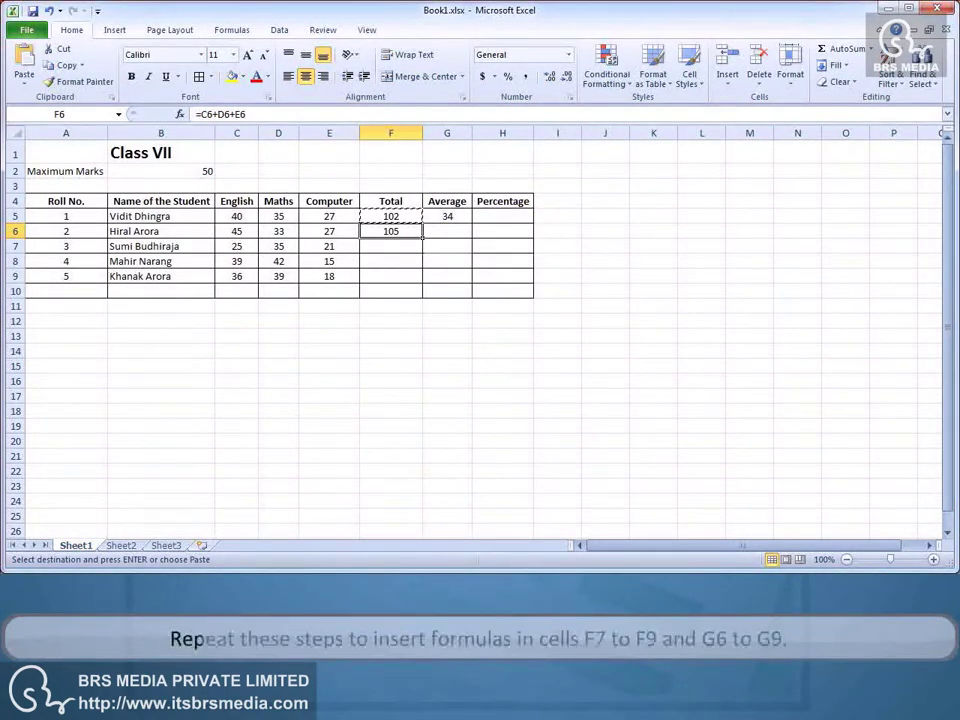
pyautogui.click(416, 248)
pyautogui.hotkey('ctrl', 'v')
pyautogui.press('Down')
pyautogui.press('Down')
pyautogui.hotkey('ctrl', 'v')
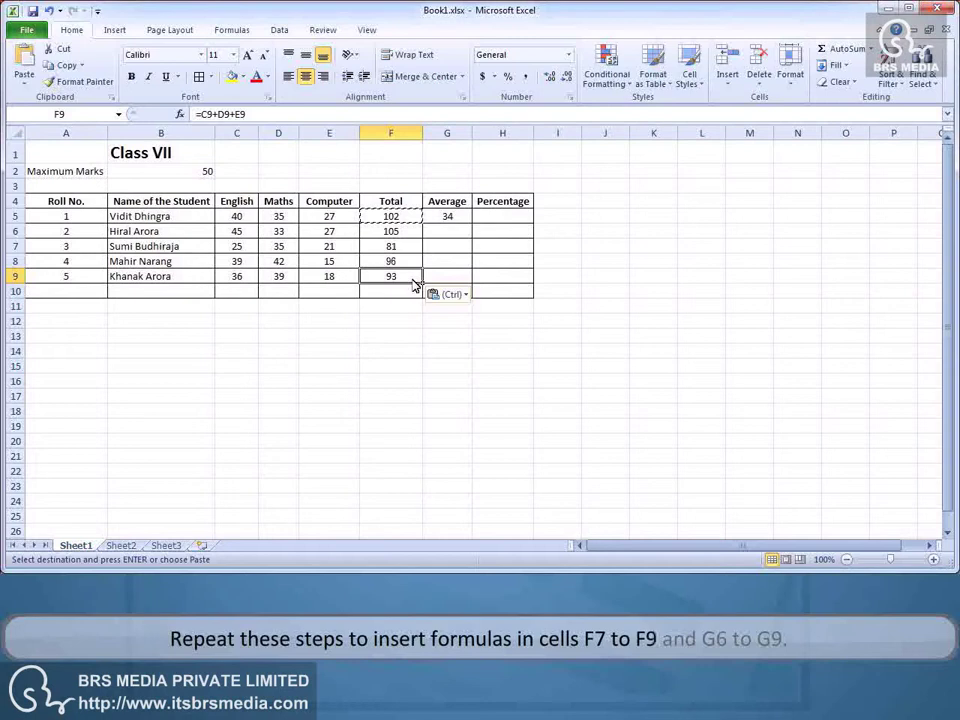
# - Copy the average formula from cell G5 to cells G6 through G9
pyautogui.click(447, 216)
pyautogui.hotkey('ctrl', 'c')
pyautogui.click(465, 231)
pyautogui.hotkey('ctrl', 'v')
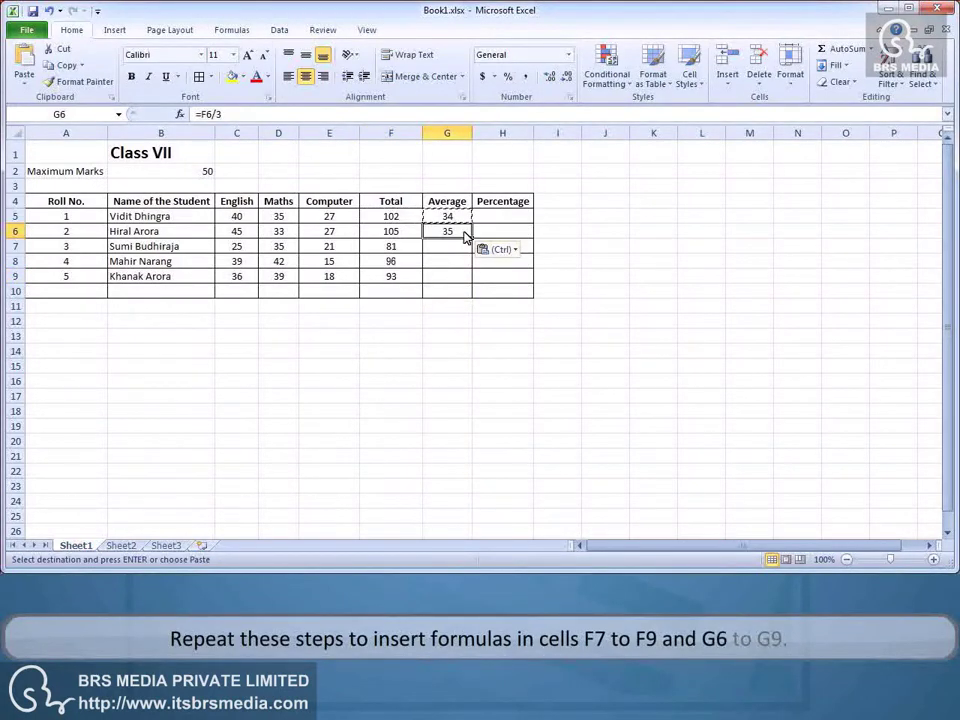
pyautogui.click(461, 246)
pyautogui.hotkey('ctrl', 'v')
pyautogui.press('Down')
pyautogui.hotkey('ctrl', 'v')
pyautogui.press('Down')
pyautogui.hotkey('ctrl', 'v')
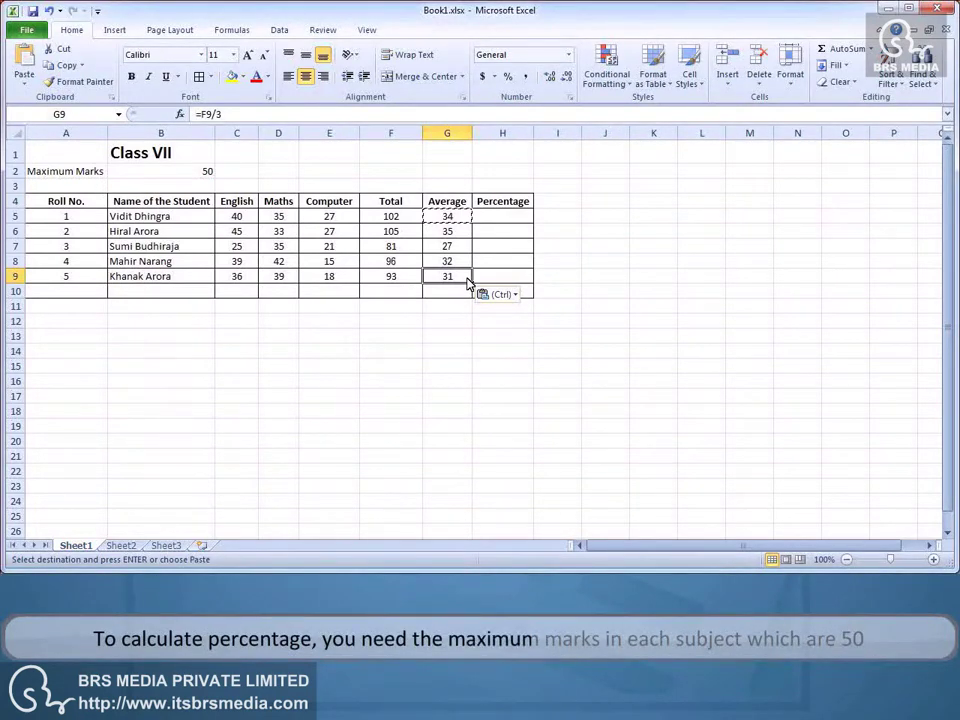
# - Enter the percentage formula =F5*100/(B2*3) in cell H5 for the first student
pyautogui.click(529, 220)
pyautogui.write('=F5*100/(B2*3)')
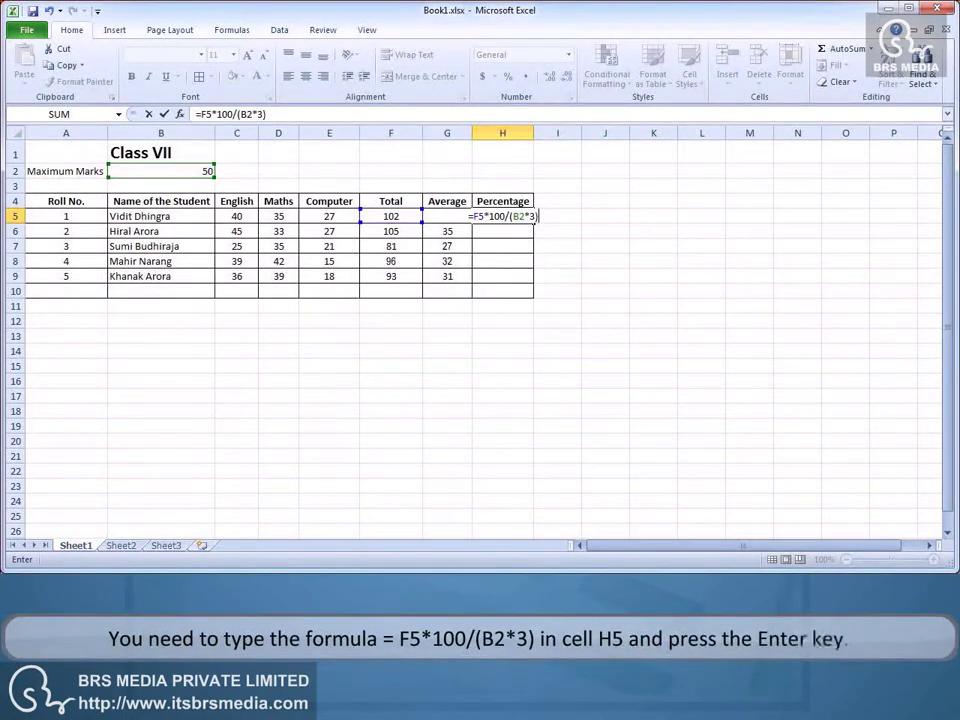
pyautogui.press('Return')
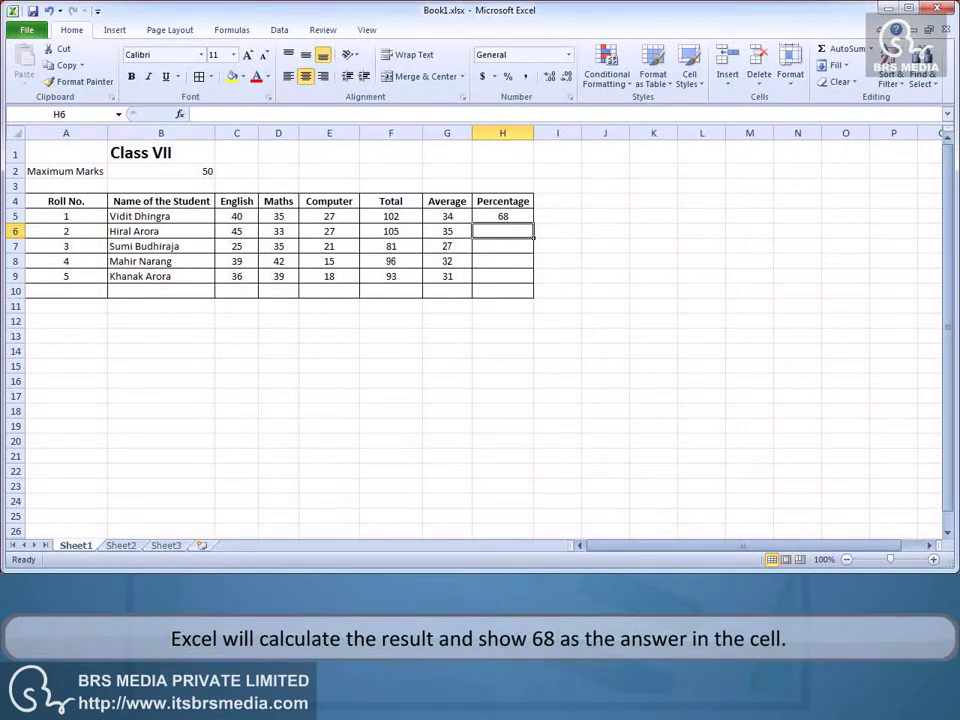
# - Paste the percentage formula into cell H6 and correct it to =F6*100/($B$2*3) with an absolute reference to the maximum marks
pyautogui.hotkey('ctrl', 'v')
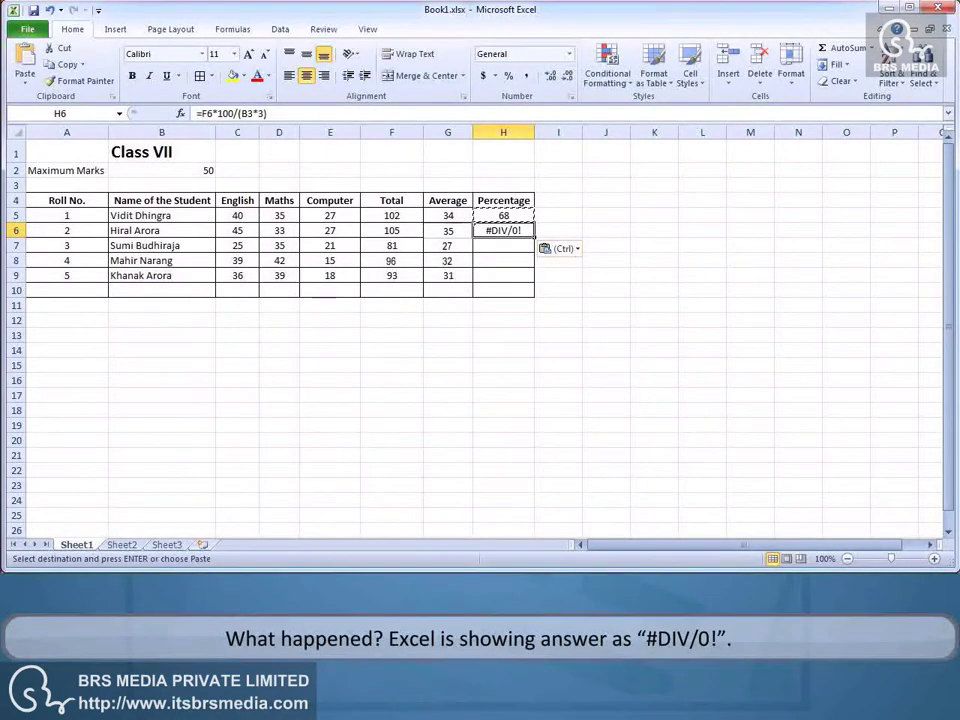
pyautogui.press('F2')
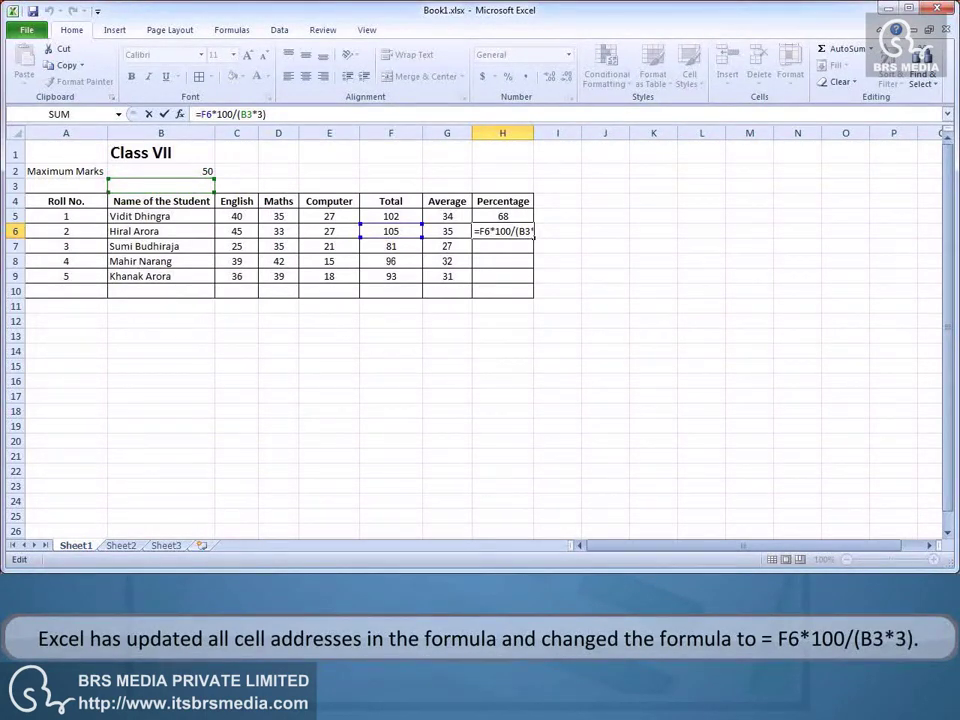
pyautogui.click(160, 171)
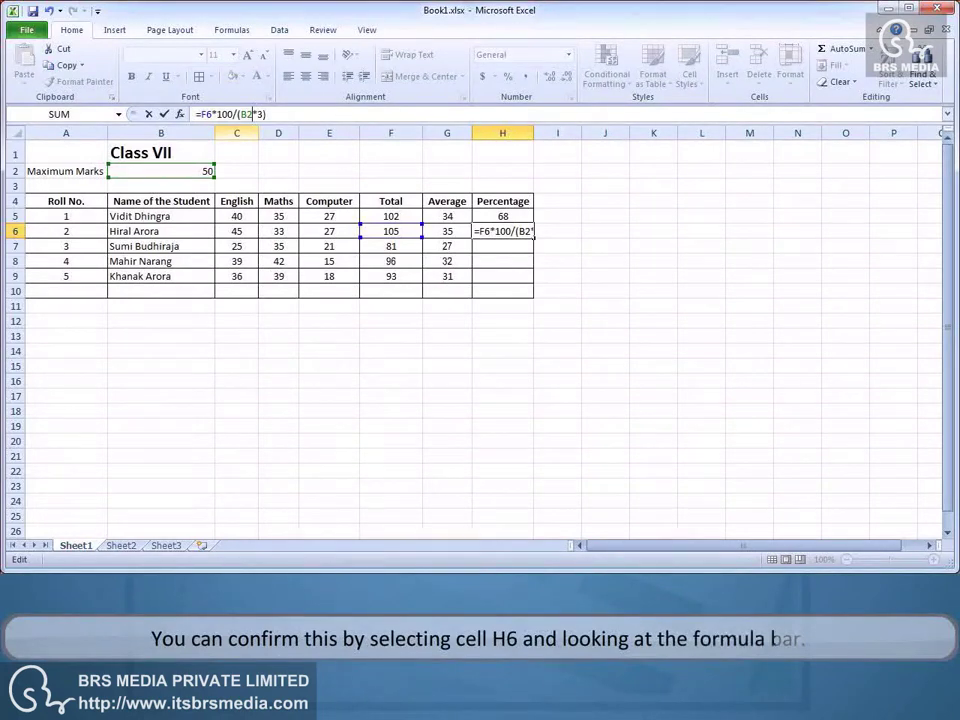
pyautogui.press('F4')
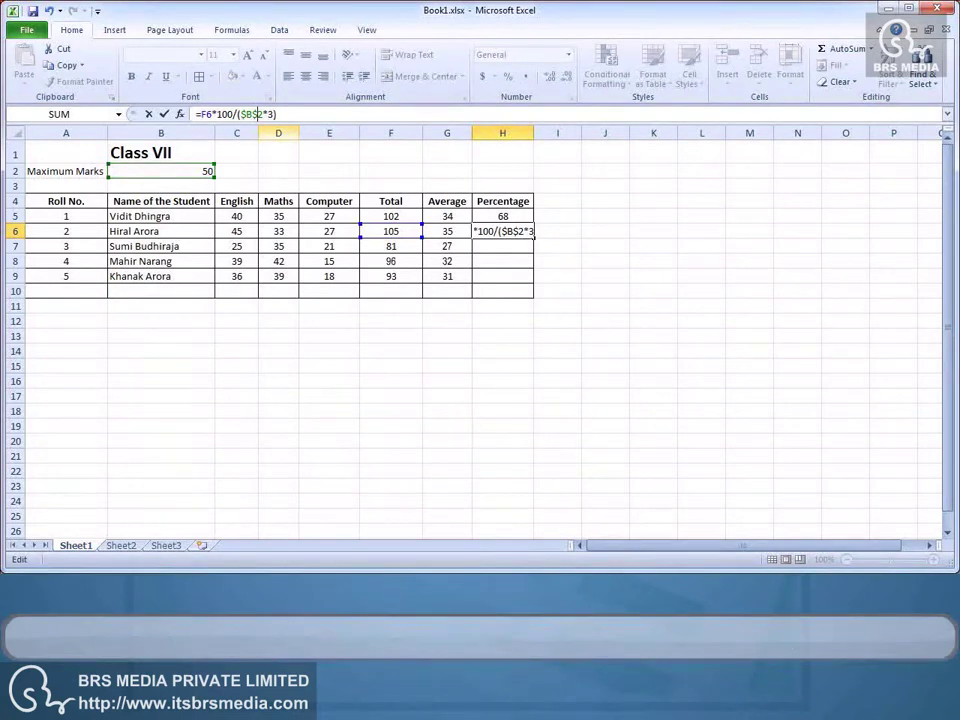
pyautogui.press('Return')
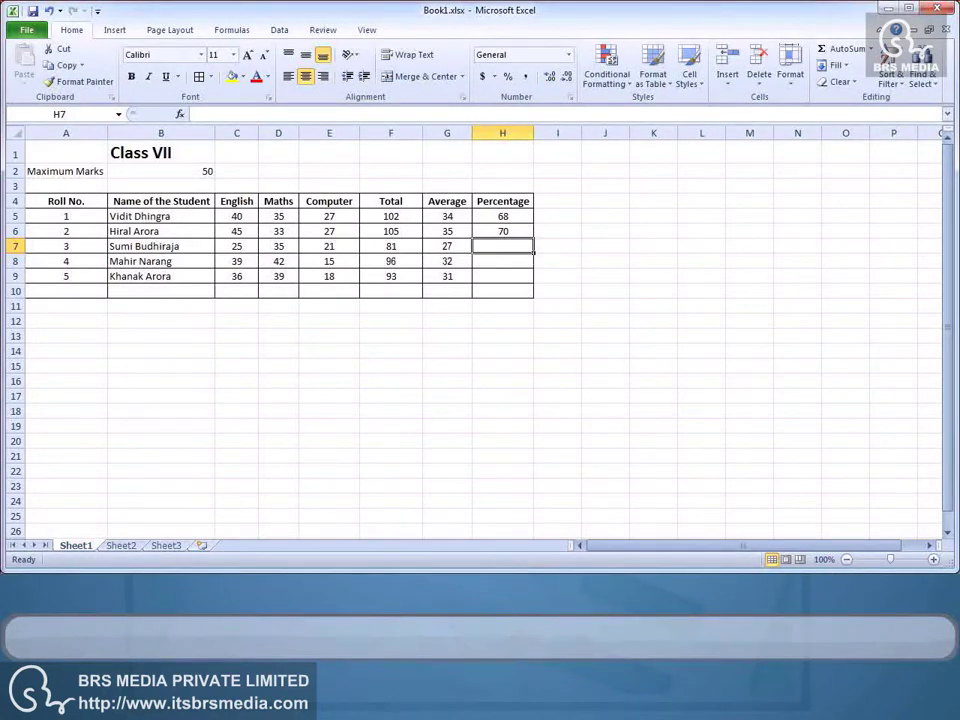
# - Copy the percentage formula from cell H5 to cell H9 for the last student
pyautogui.click(502, 216)
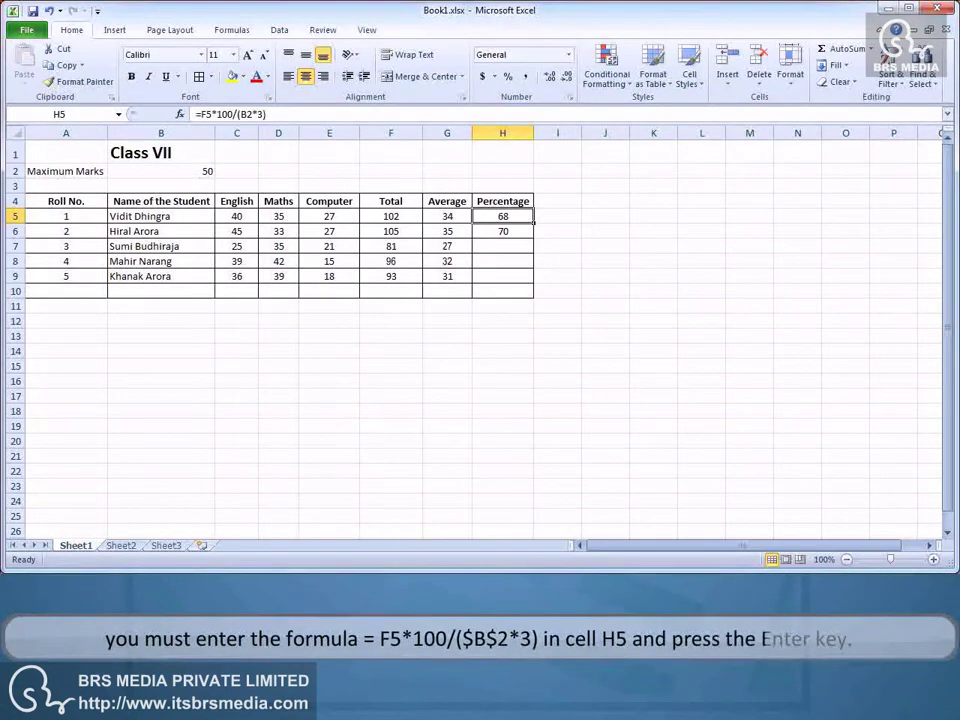
pyautogui.hotkey('ctrl', 'c')
pyautogui.click(502, 276)
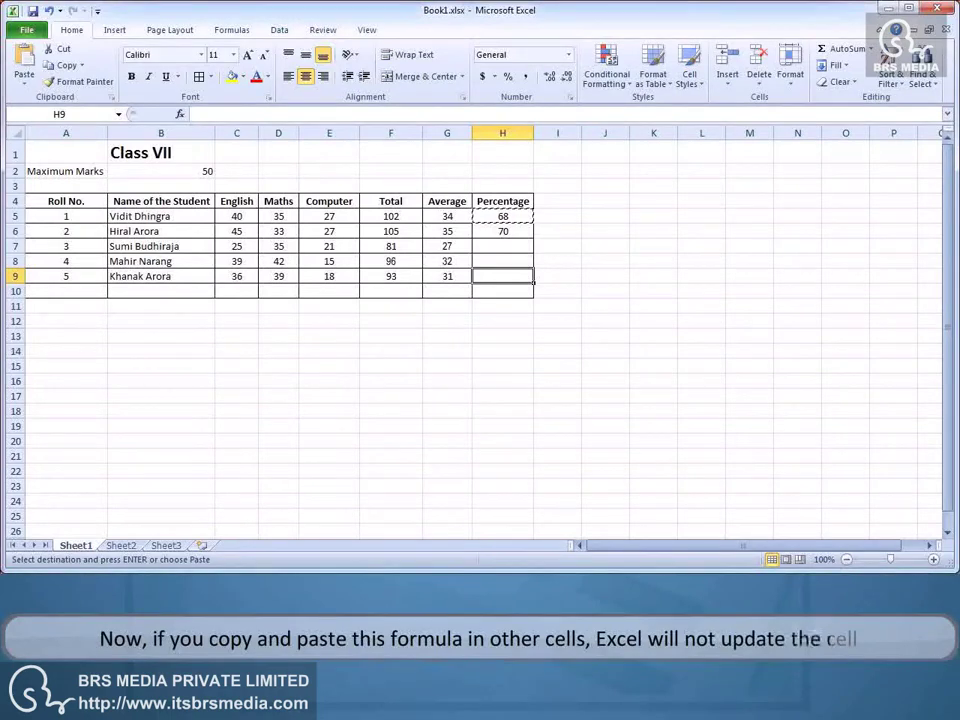
pyautogui.hotkey('ctrl', 'v')
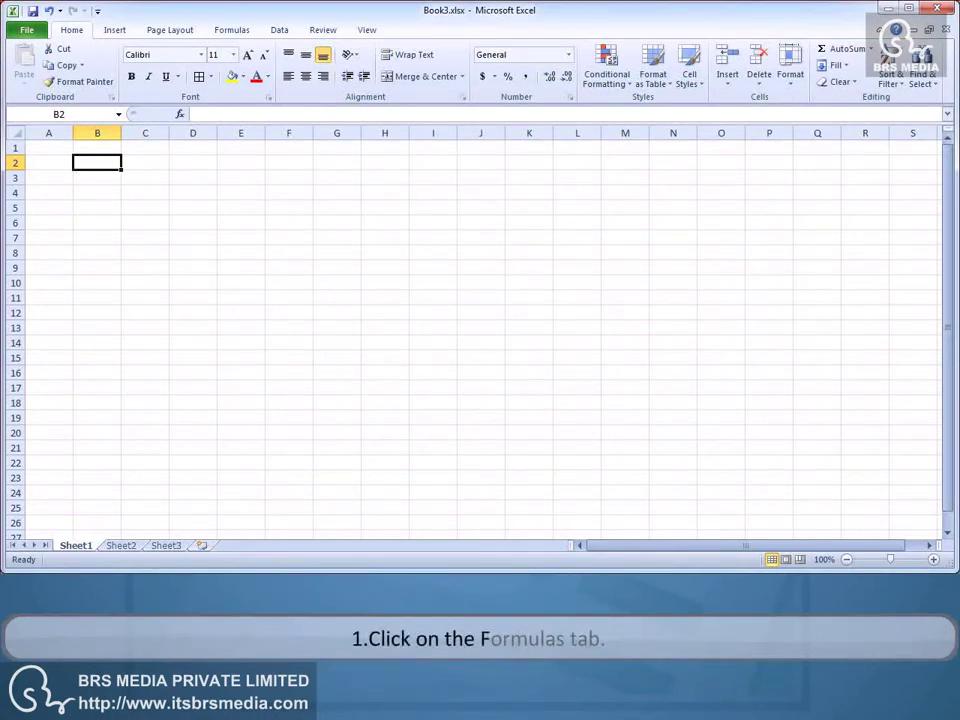
# - Insert the BAHTTEXT function from the Text category into cell B2 and open its function arguments
pyautogui.click(231, 31)
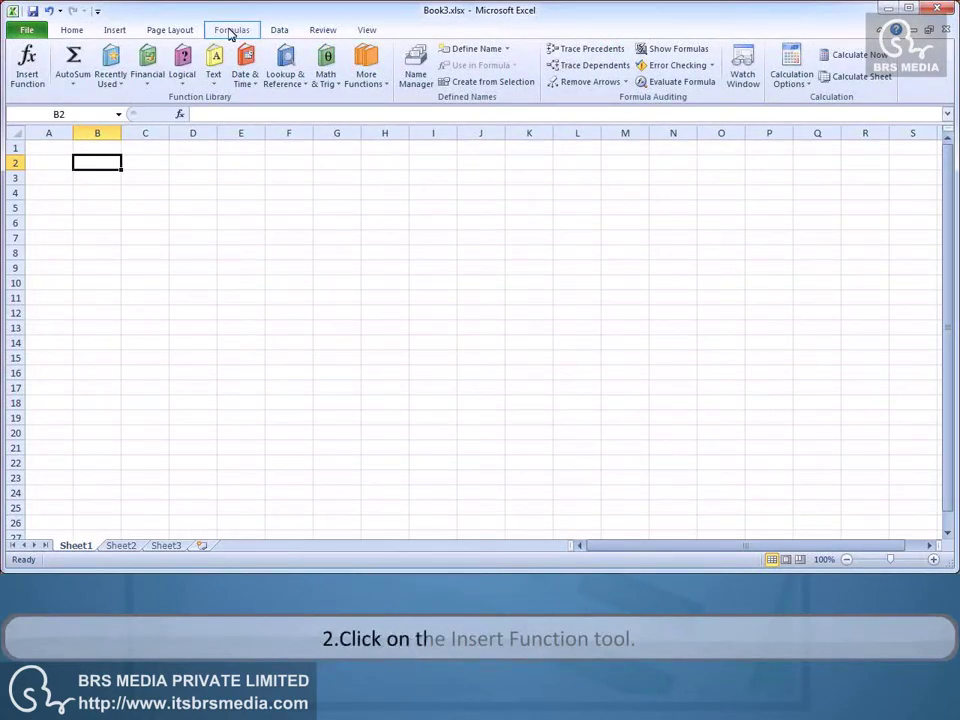
pyautogui.click(30, 84)
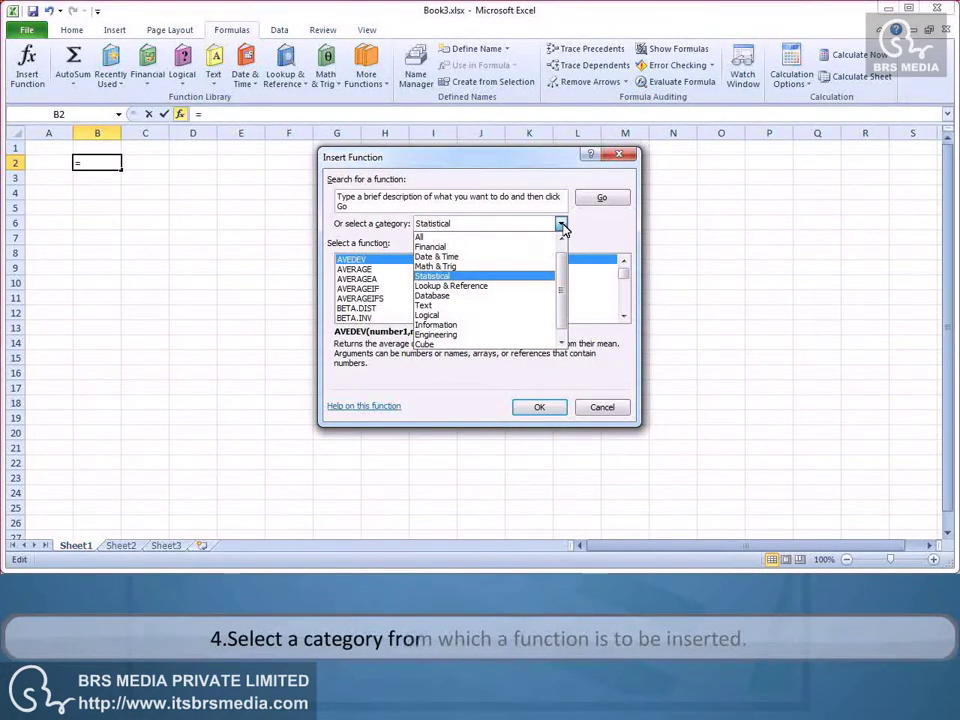
pyautogui.click(440, 305)
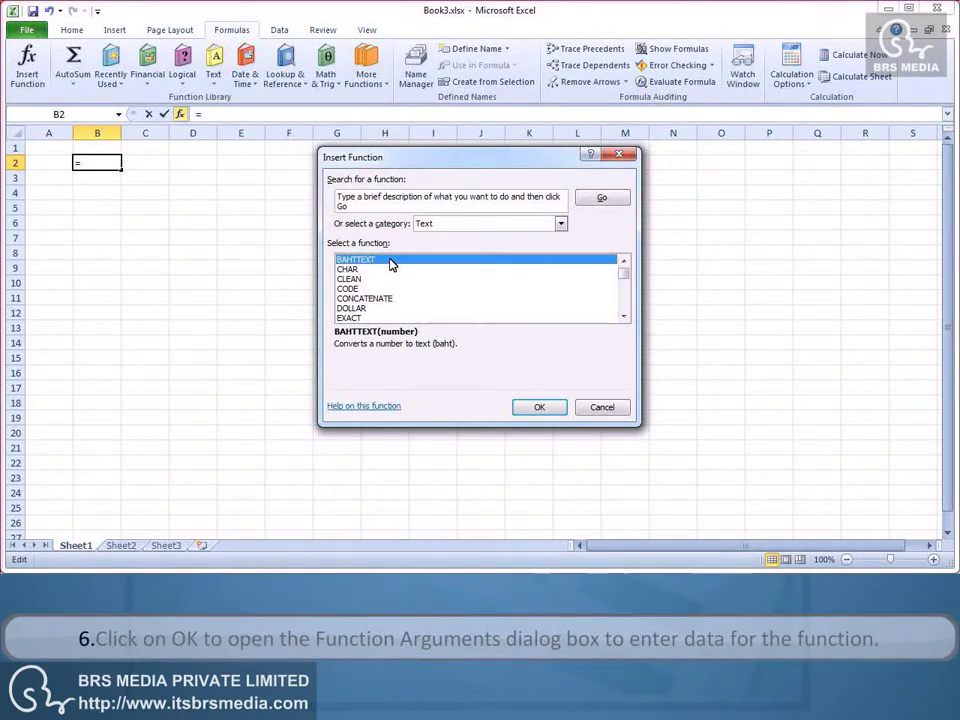
pyautogui.click(530, 406)
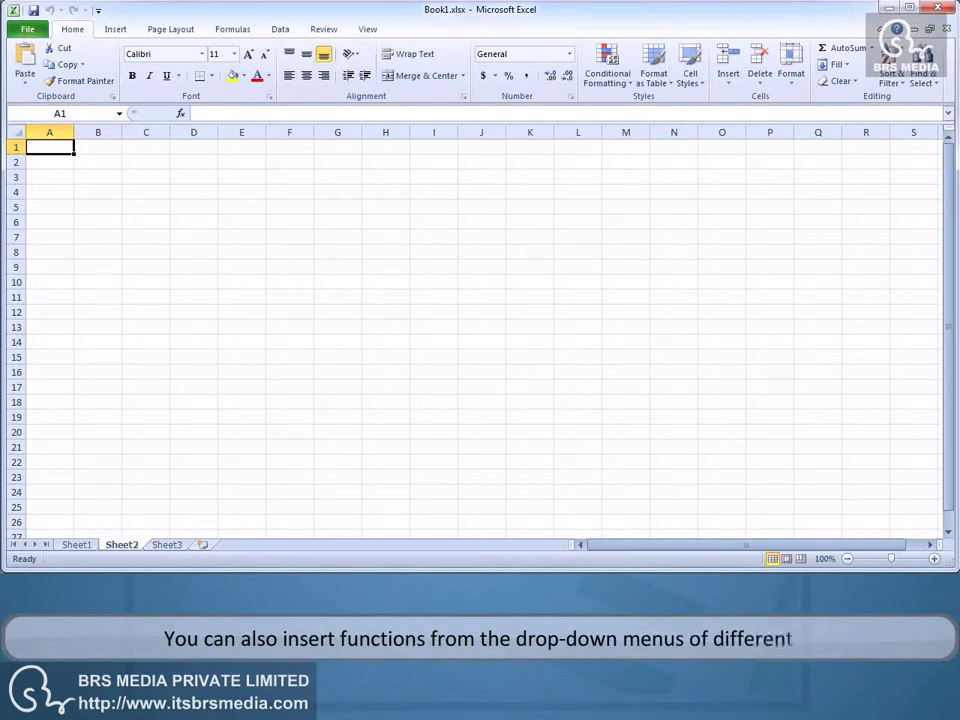
pyautogui.click(232, 30)
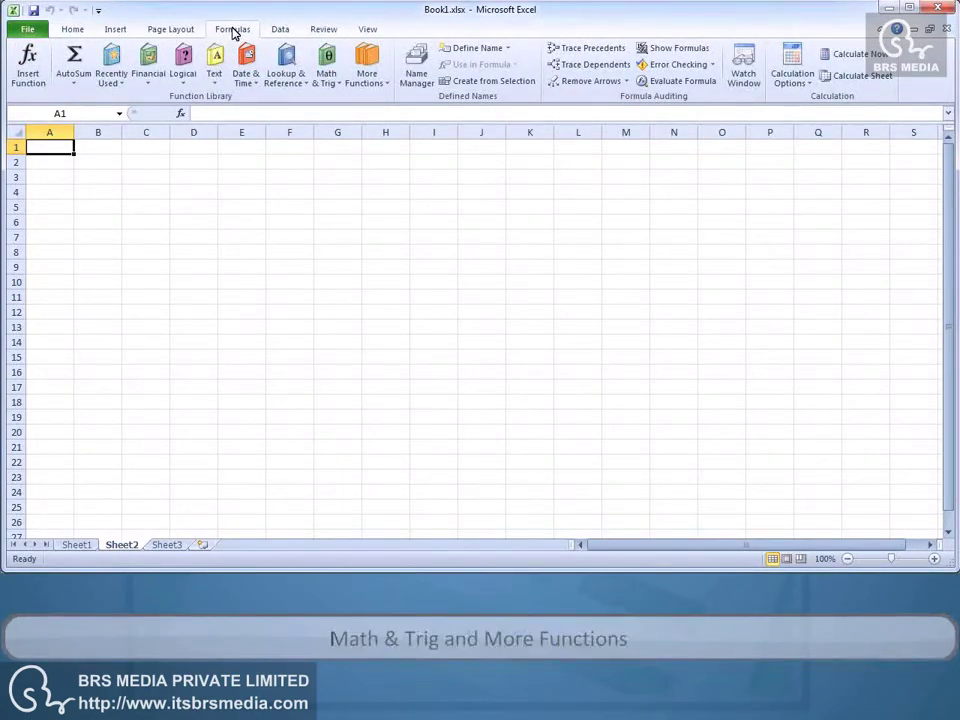
pyautogui.click(331, 80)
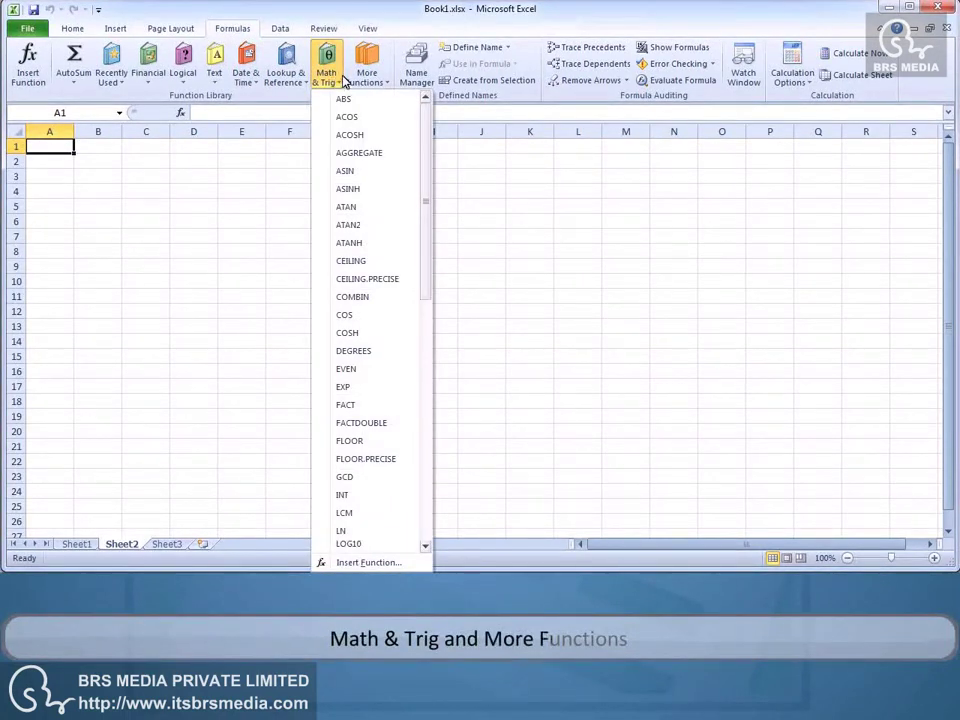
pyautogui.click(368, 78)
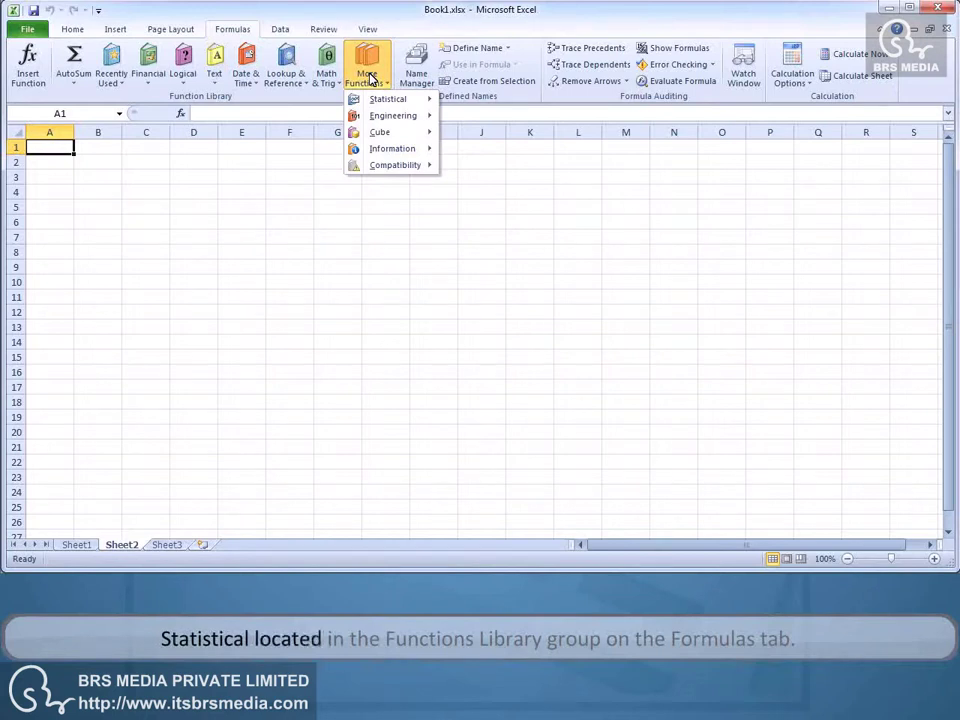
pyautogui.moveTo(400, 104)
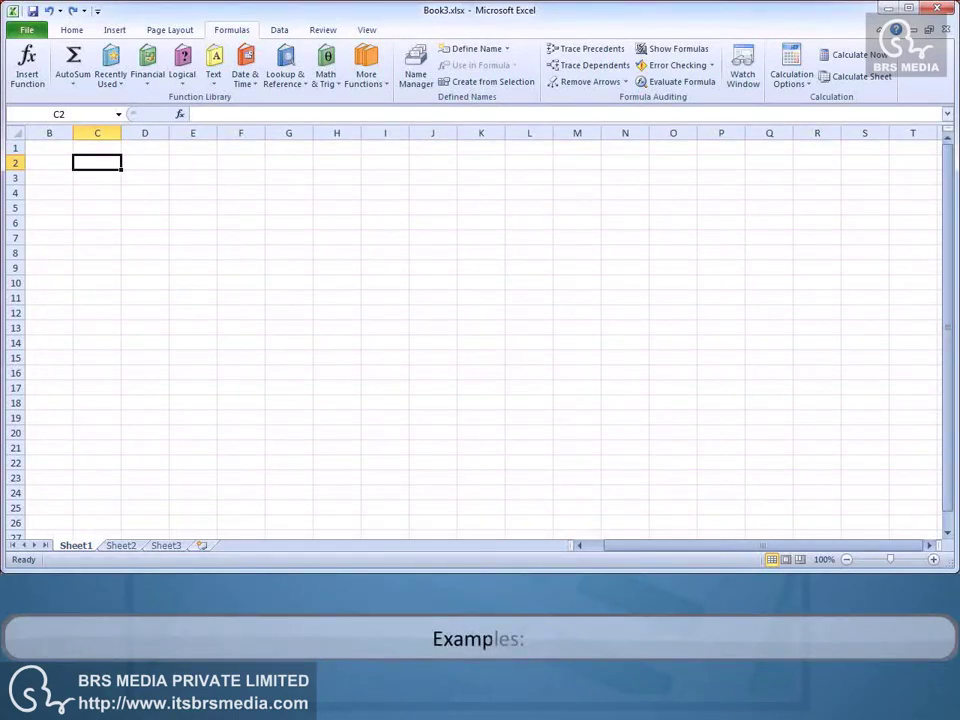
# - Add the numbers 8, 16 and 5 in cell C2 with the formula =SUM(8,16,5)
pyautogui.write('=')
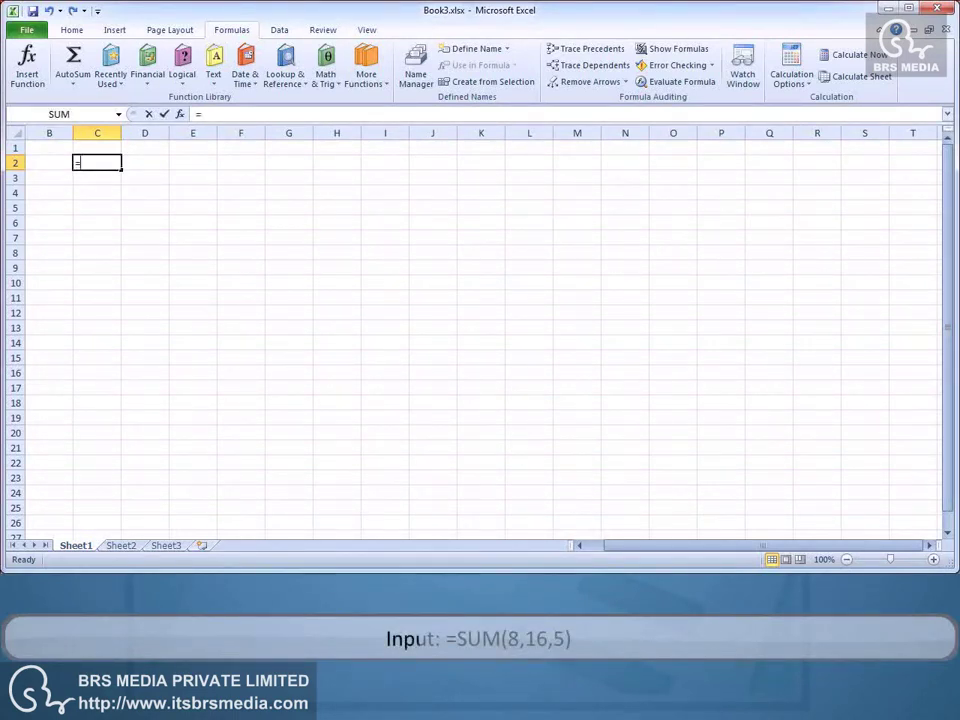
pyautogui.write('SU')
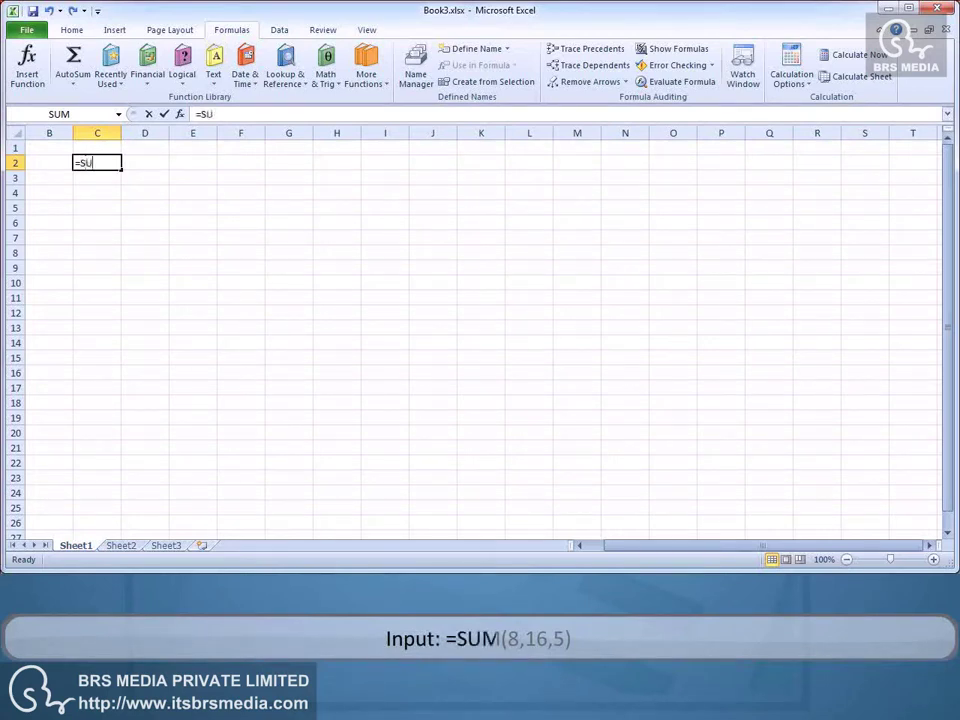
pyautogui.write('M(8,')
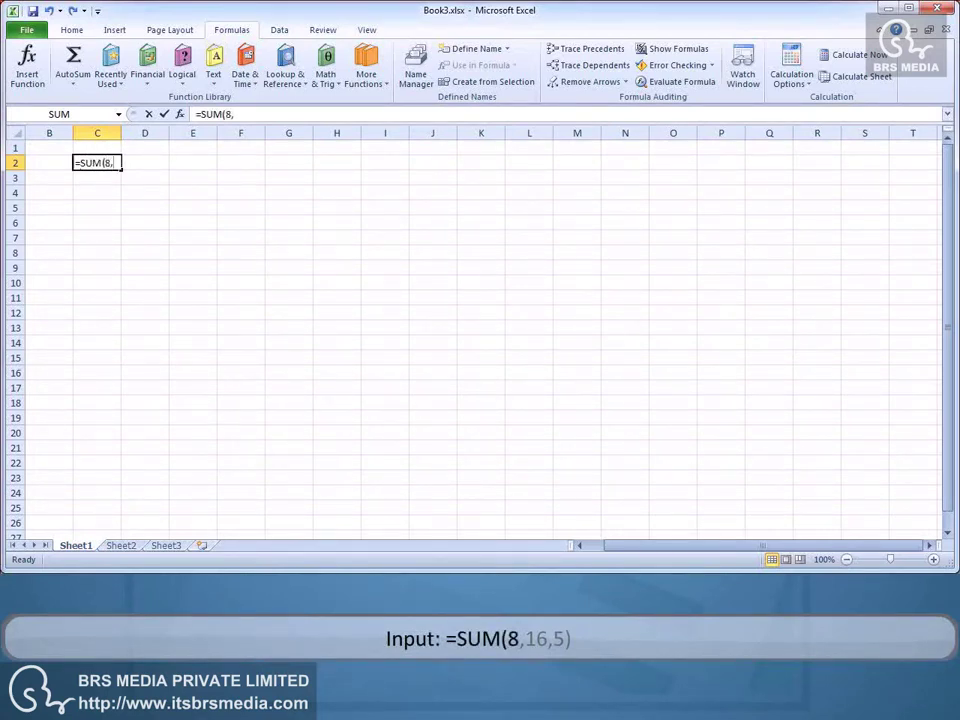
pyautogui.write('16,5)')
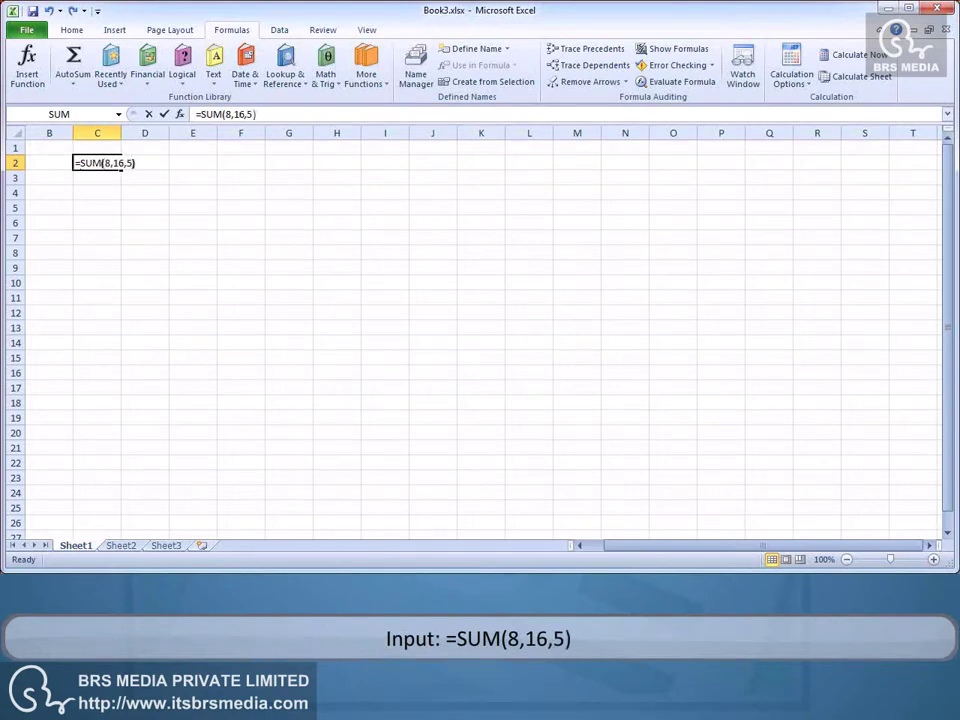
pyautogui.press('Return')
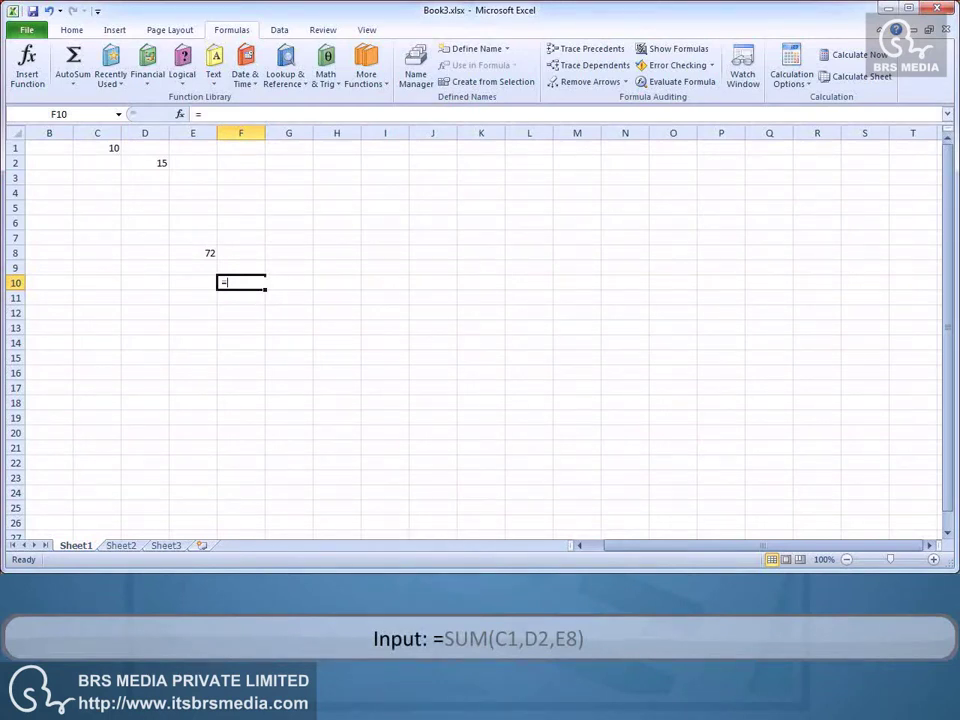
# - Add separate cells in F10 with =SUM(C1,D2,E8), and a column of values in A8 with =SUM(A1:A7)
pyautogui.write('SUM(C1')
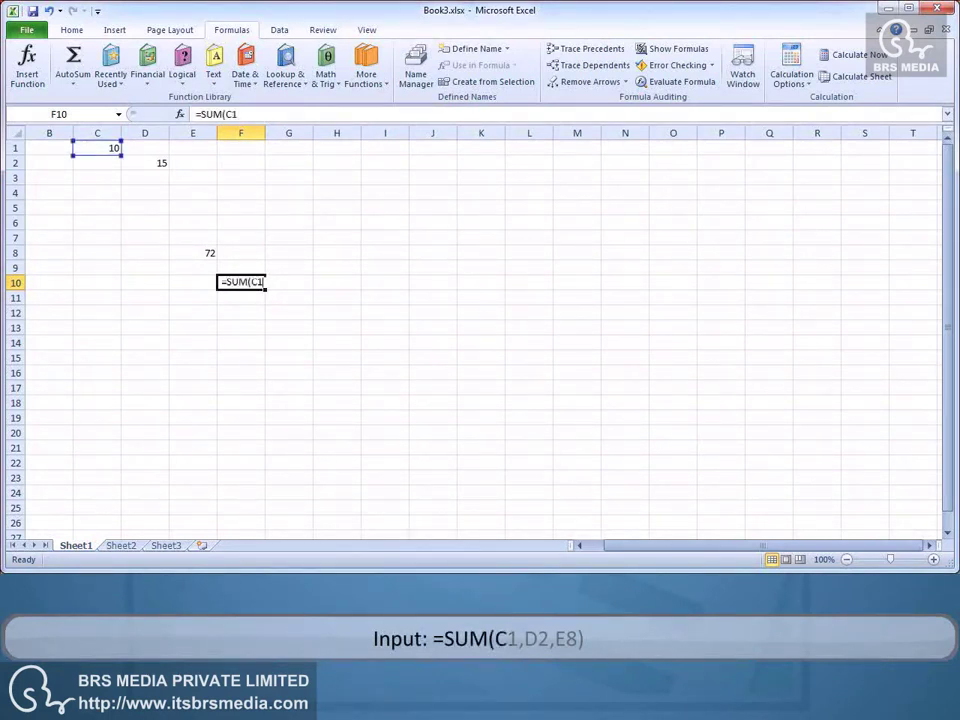
pyautogui.write(',D2,E8)')
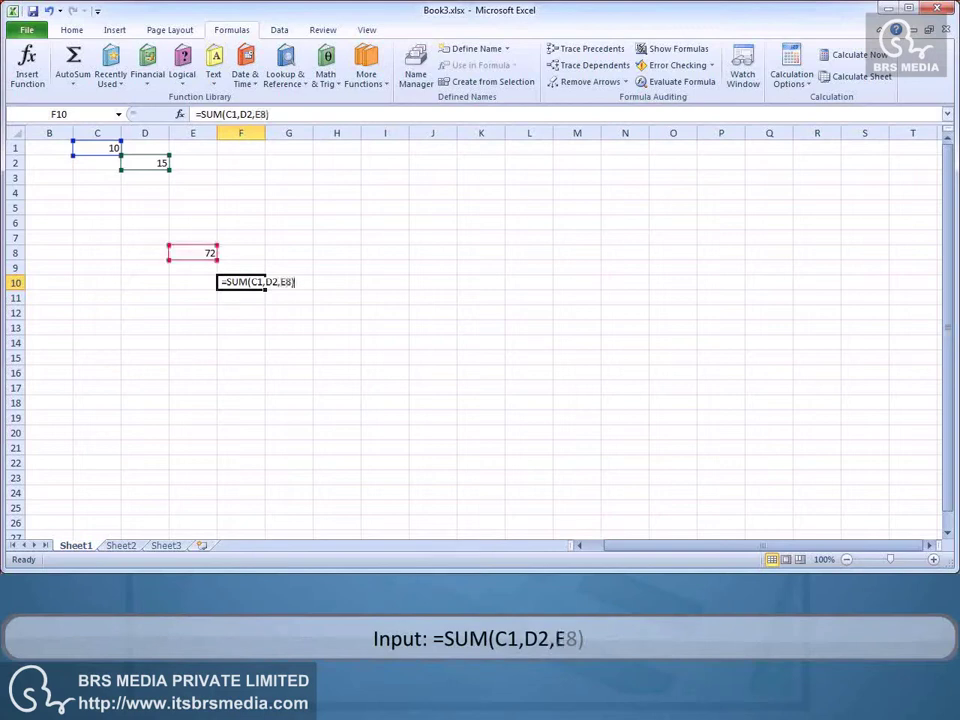
pyautogui.press('Return')
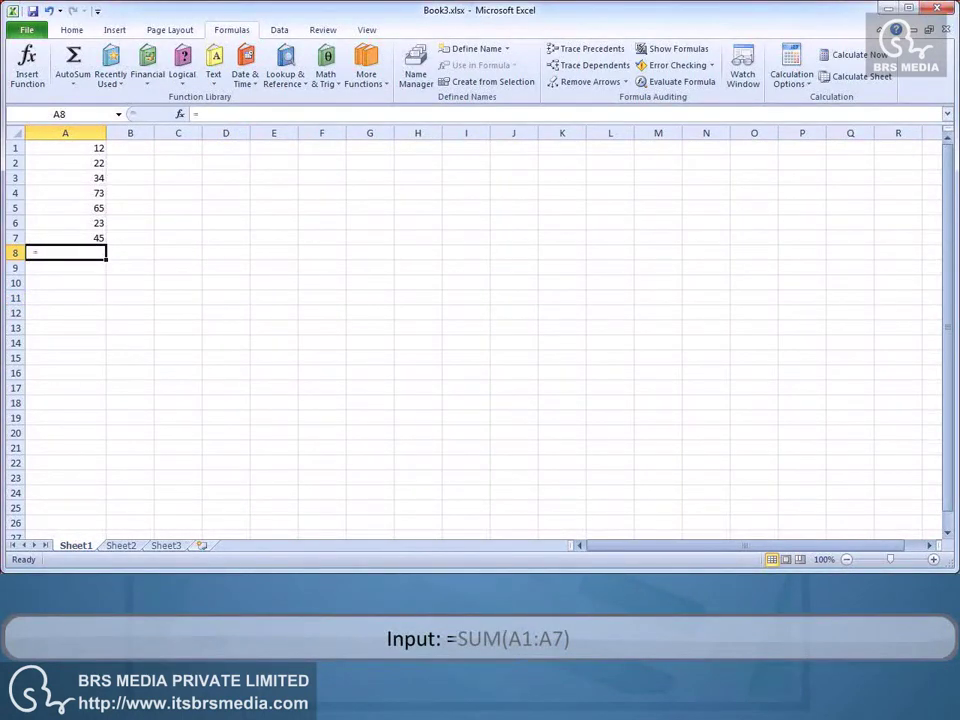
pyautogui.write('SUM(A1:A7)')
pyautogui.press('Escape')
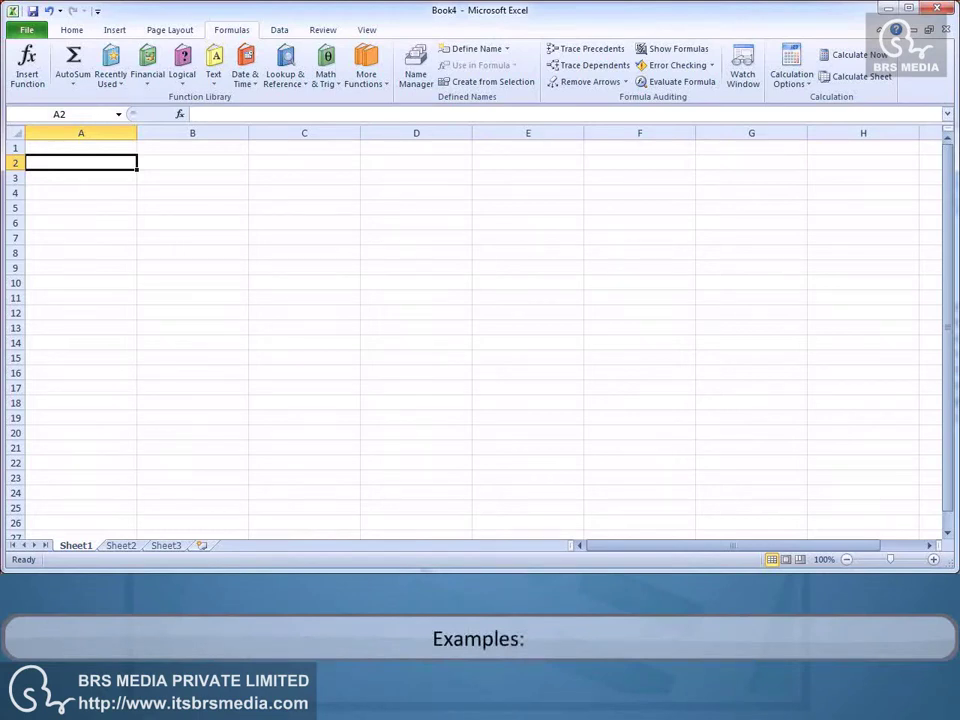
# - Multiply the numbers 4, 6 and 3 in cell A2 with the formula =PRODUCT(4,6,3)
pyautogui.write('=')
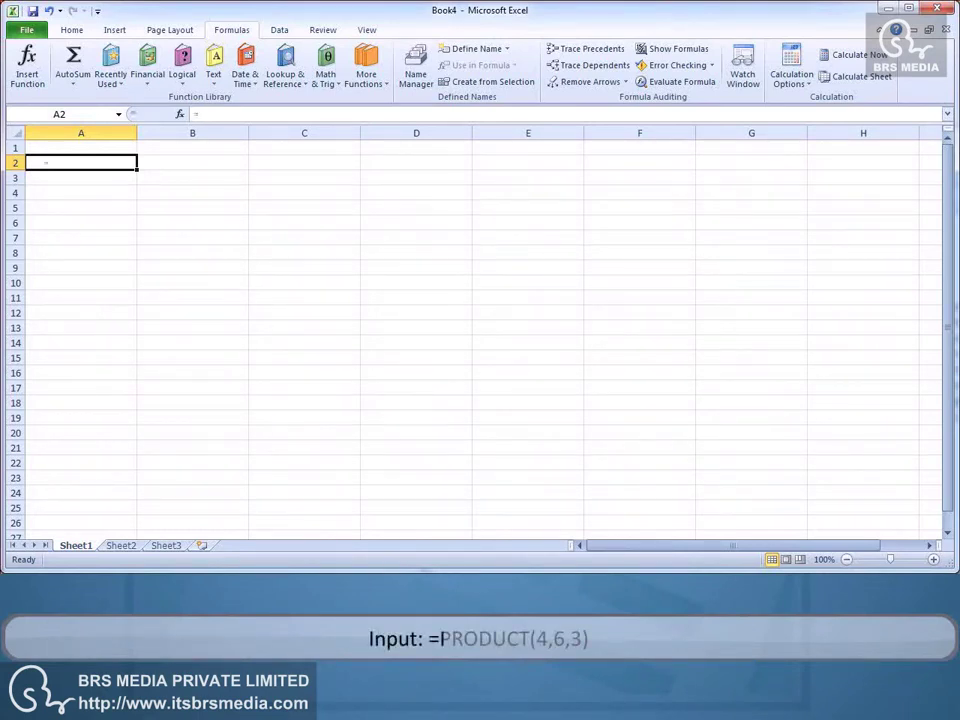
pyautogui.write('PRODUCT')
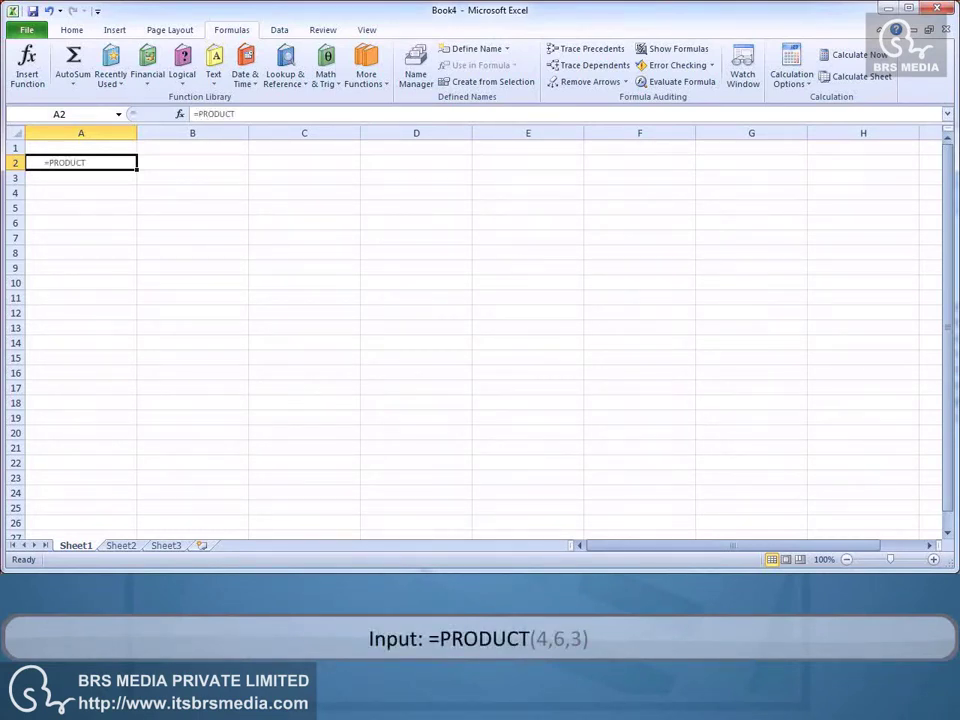
pyautogui.write('(4,6,3)')
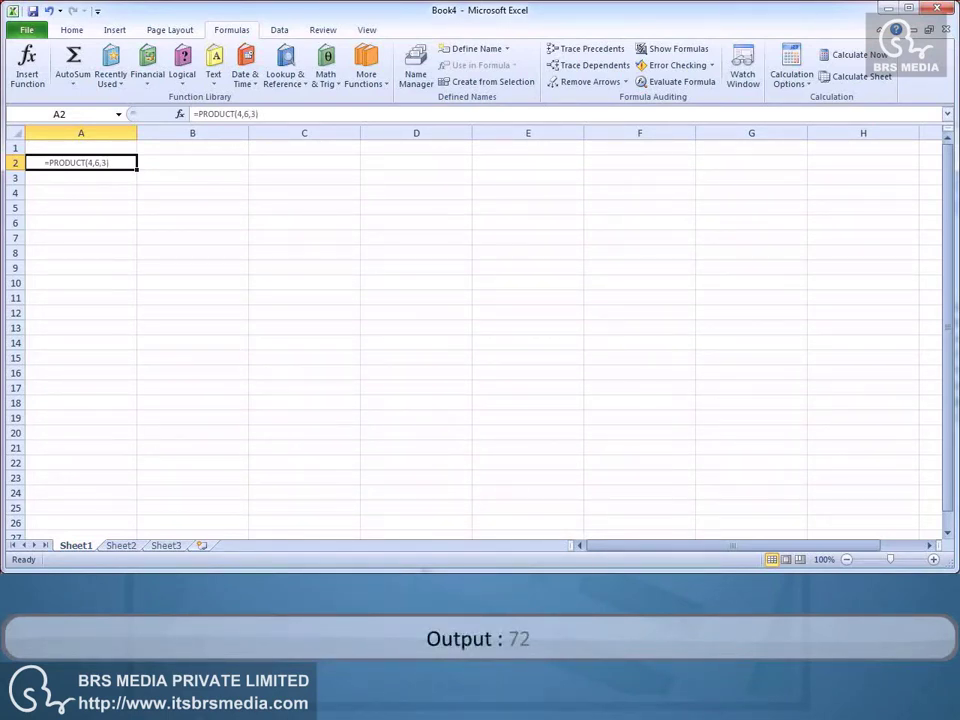
pyautogui.press('Return')
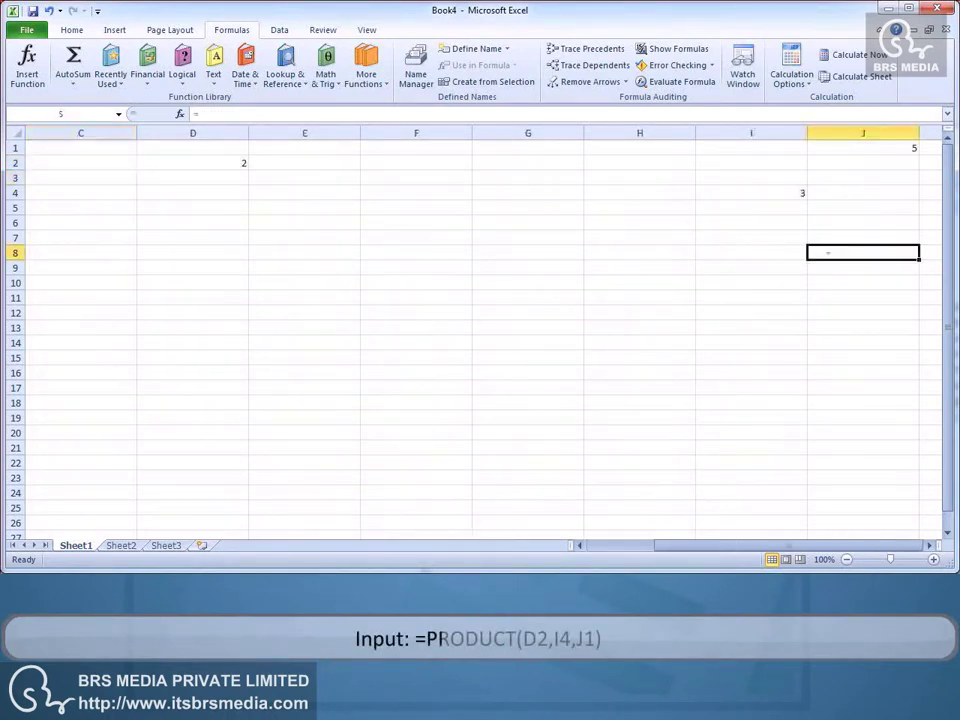
# - Multiply separate cells in J8 with =PRODUCT(D2,I4,J1), and a column of values in B9 with =PRODUCT(B4:B8)
pyautogui.write('=PRODUCT')
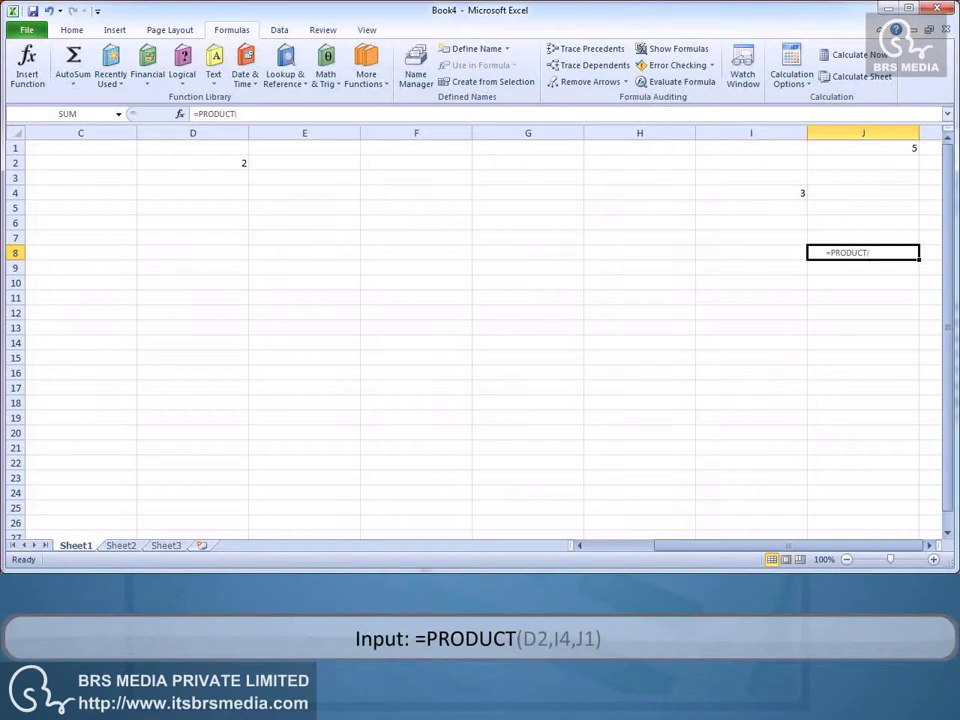
pyautogui.write('(D2,I4,J1)')
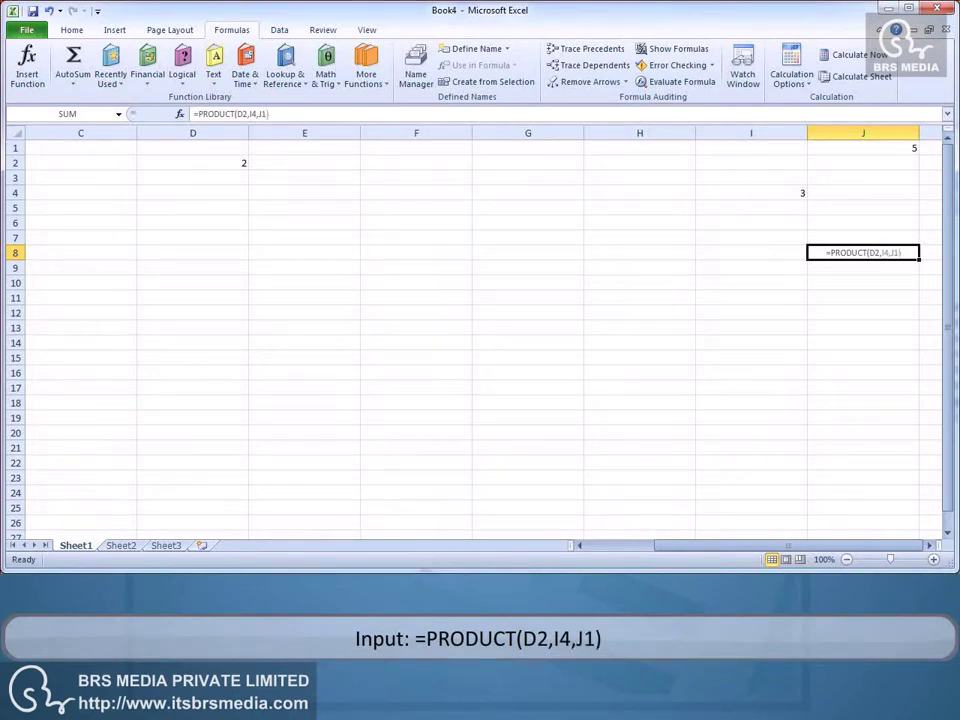
pyautogui.press('Return')
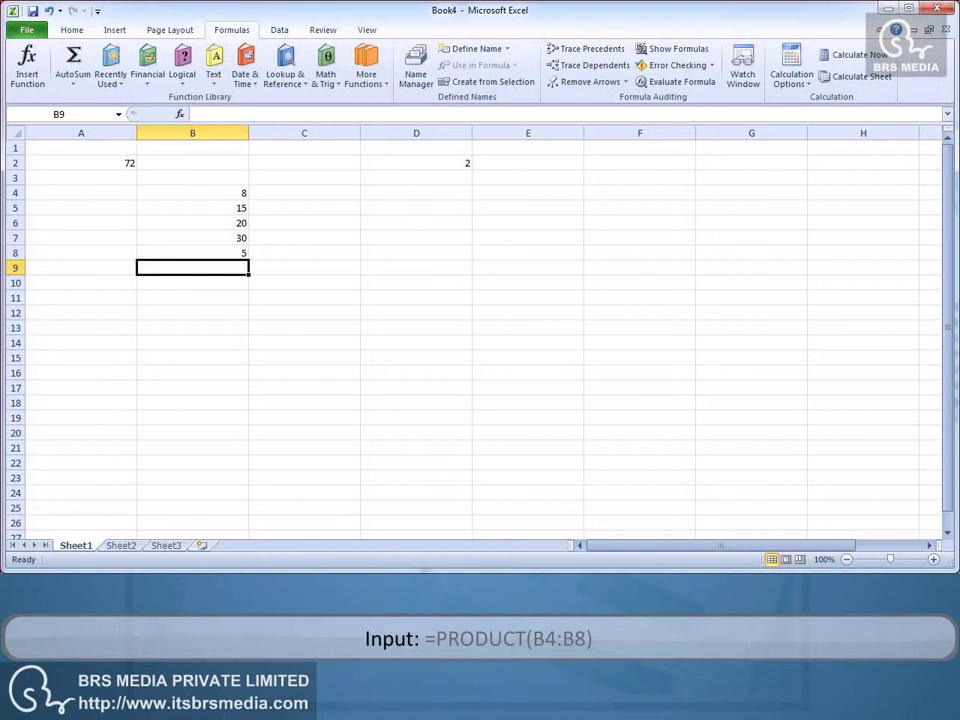
pyautogui.write('=PRODUCT')
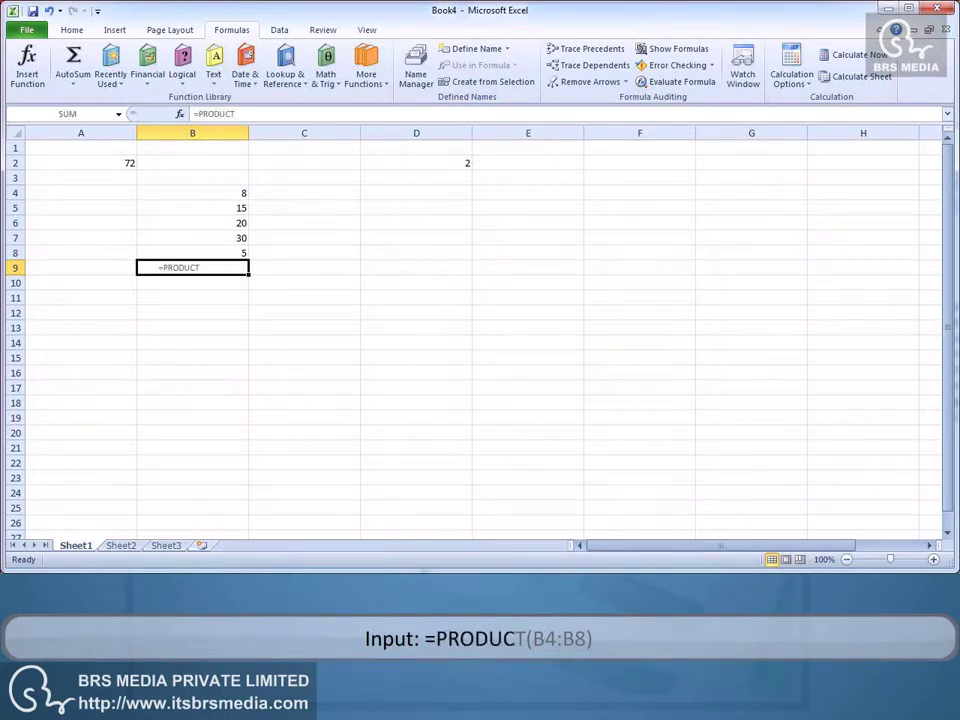
pyautogui.write('(B4:B8)')
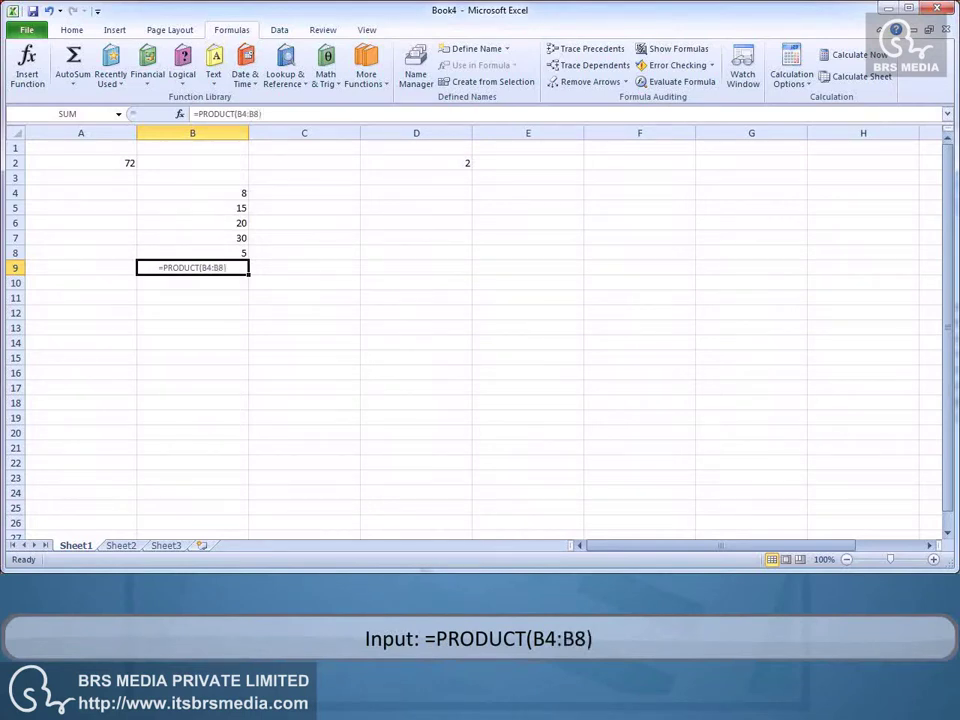
pyautogui.press('Return')
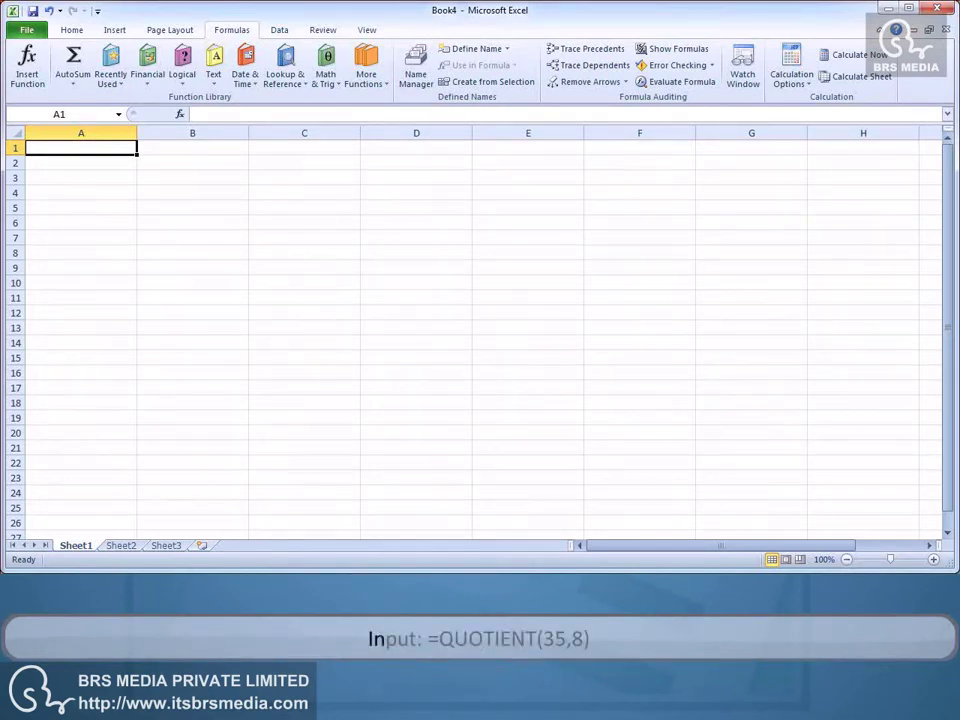
# - Get the integer part of 35 divided by 8 in cell A1 with the formula =QUOTIENT(35,8)
pyautogui.write('=QUOTIENT')
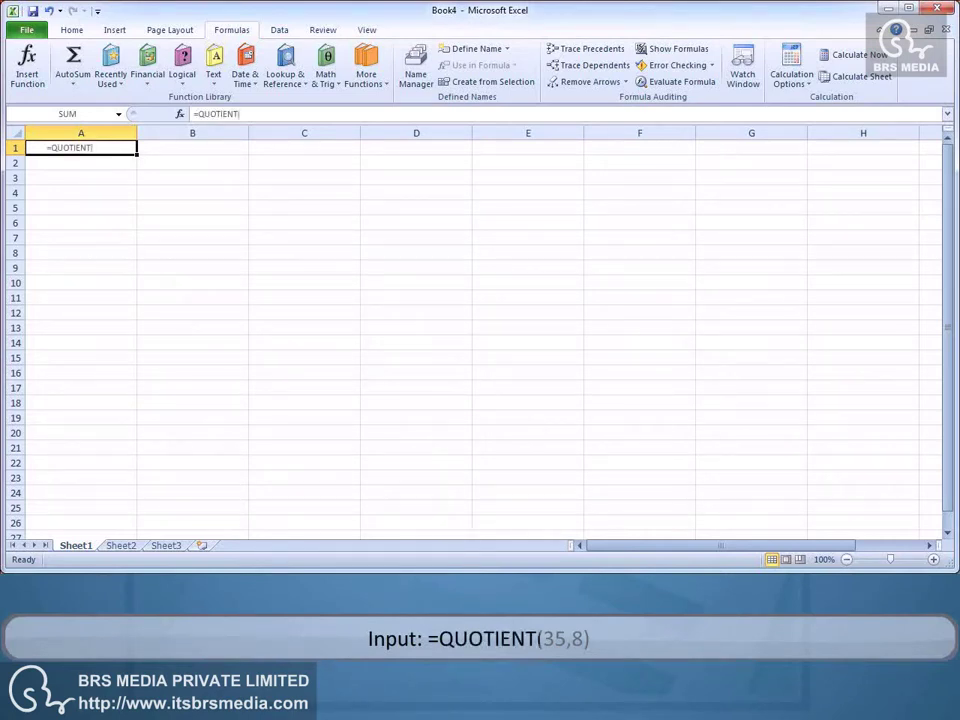
pyautogui.write('(35,8)')
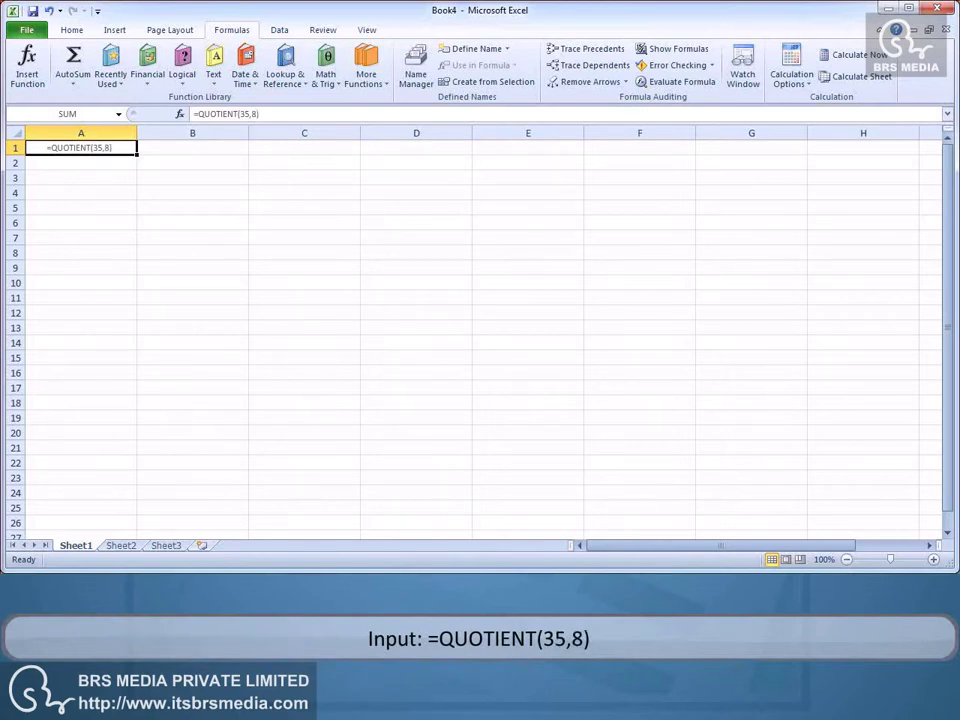
pyautogui.press('Return')
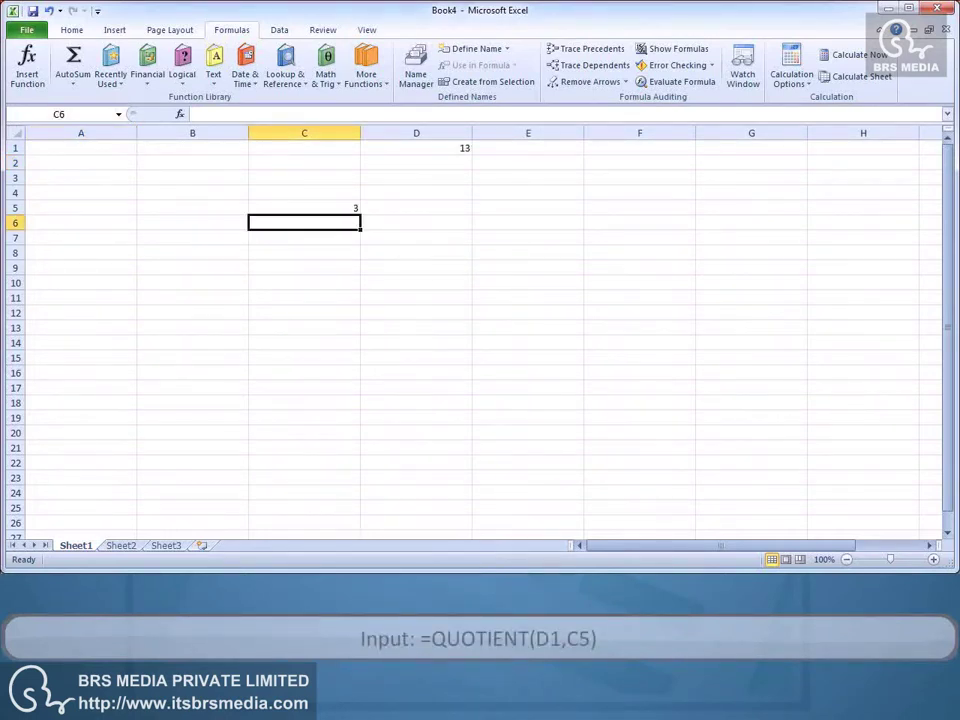
# - Divide cell D1 by C5 in cell D6, keeping only the integer part, with the formula =QUOTIENT(D1,C5)
pyautogui.click(416, 222)
pyautogui.write('=')
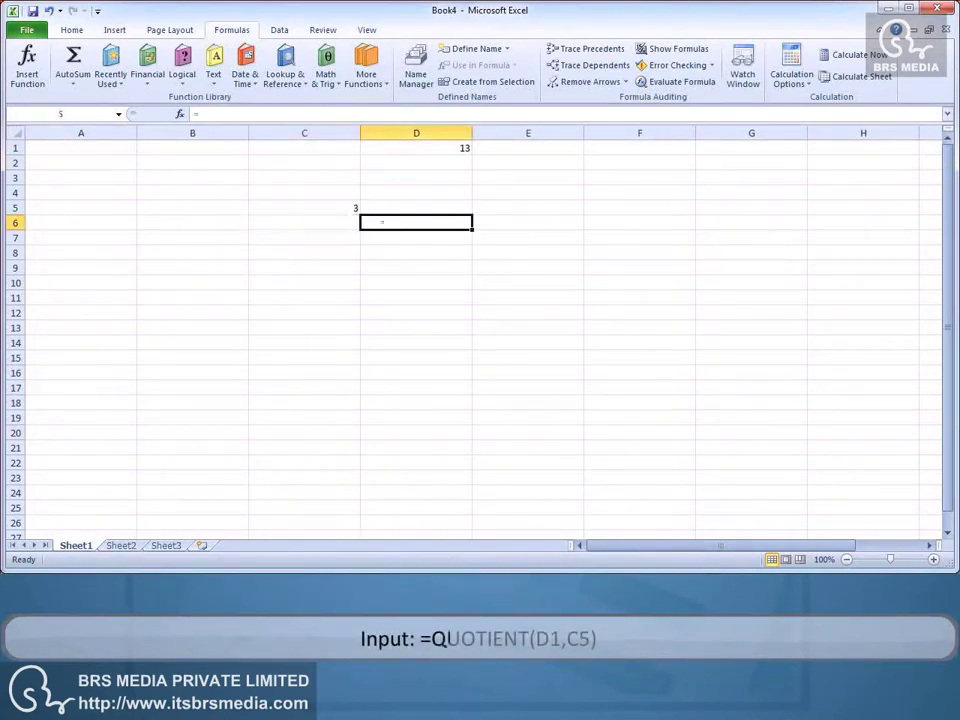
pyautogui.write('QUOTIENT')
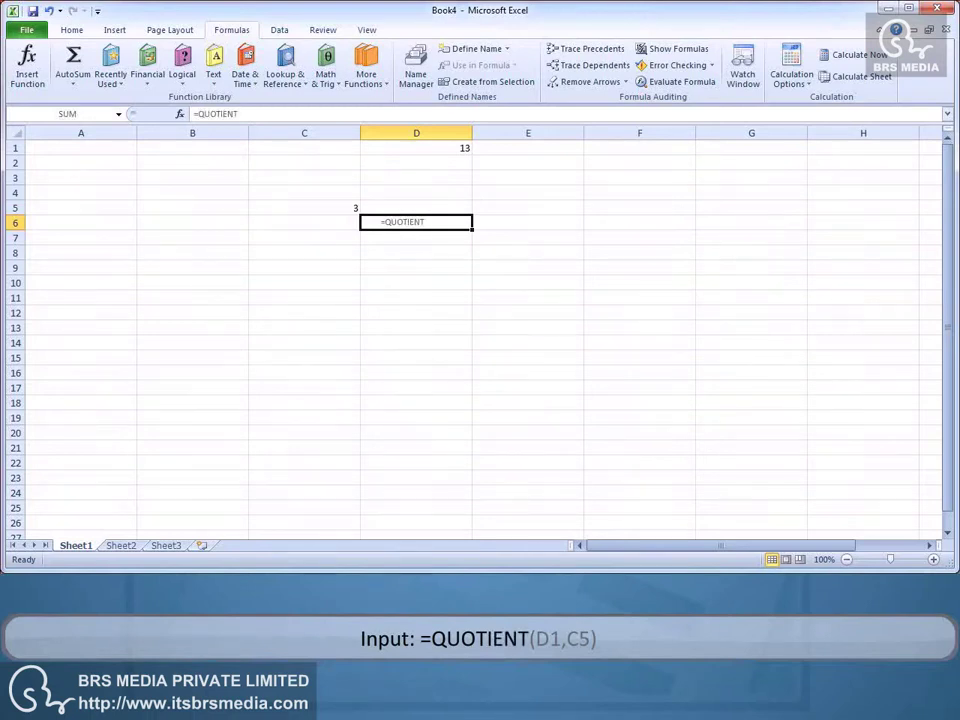
pyautogui.write('(D1,C5)')
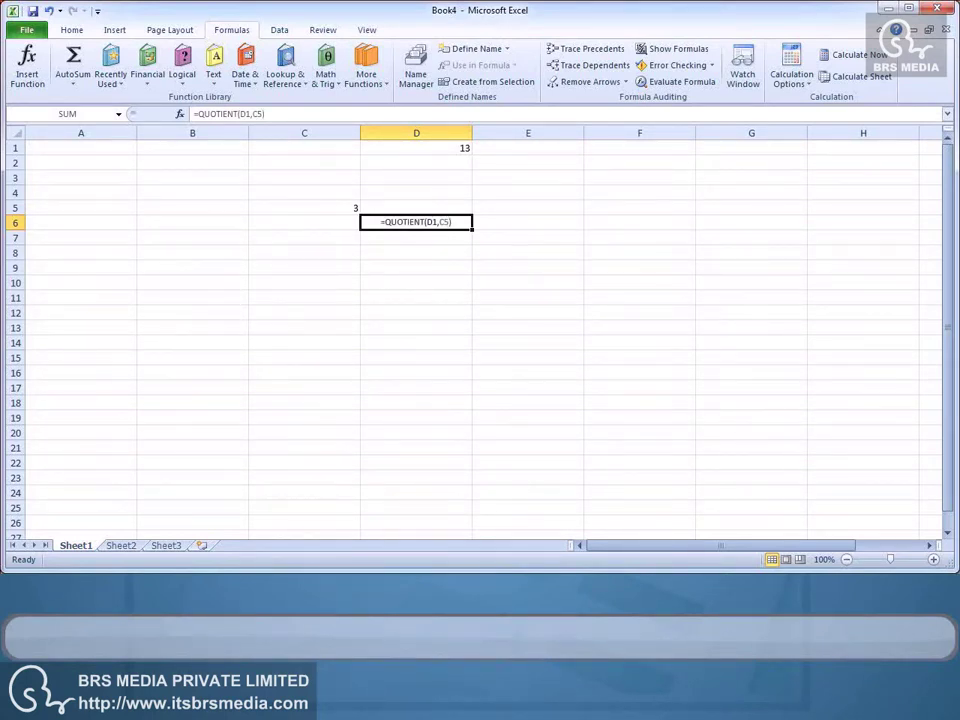
pyautogui.hotkey('ctrl', 'Return')
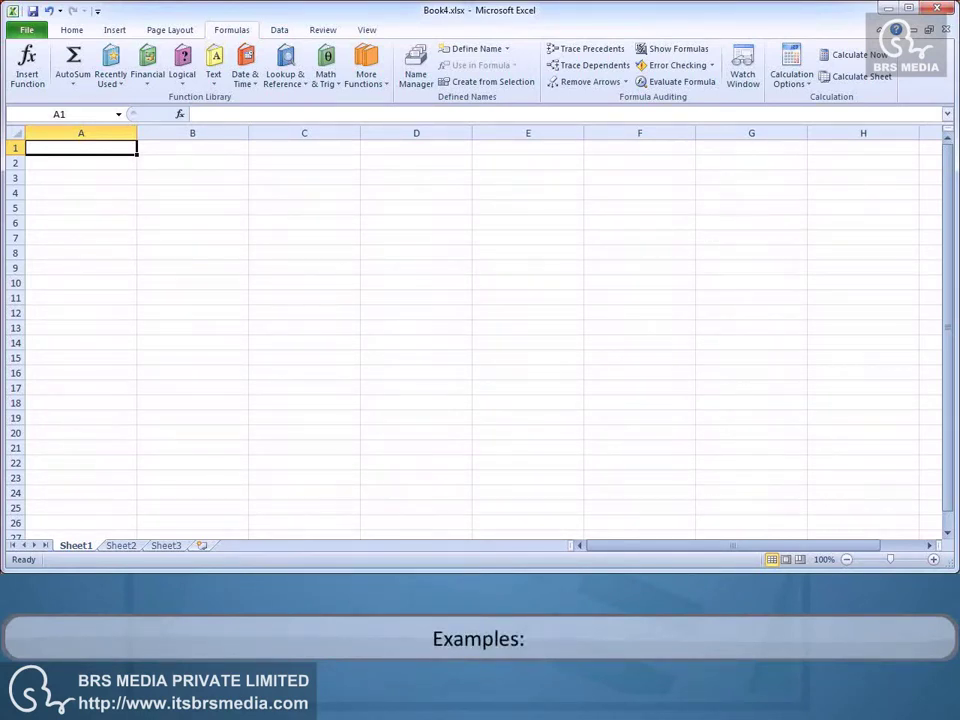
# - Raise 3 to the power of 2 in cell A1 with the formula =POWER(3,2)
pyautogui.write('=POWER')
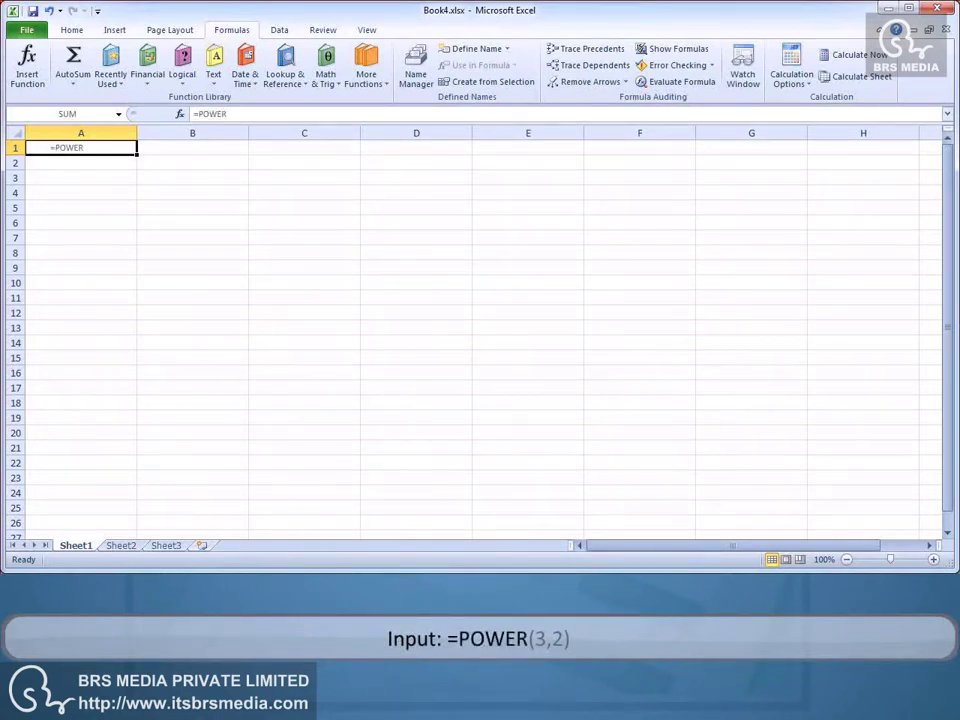
pyautogui.write('(3,2')
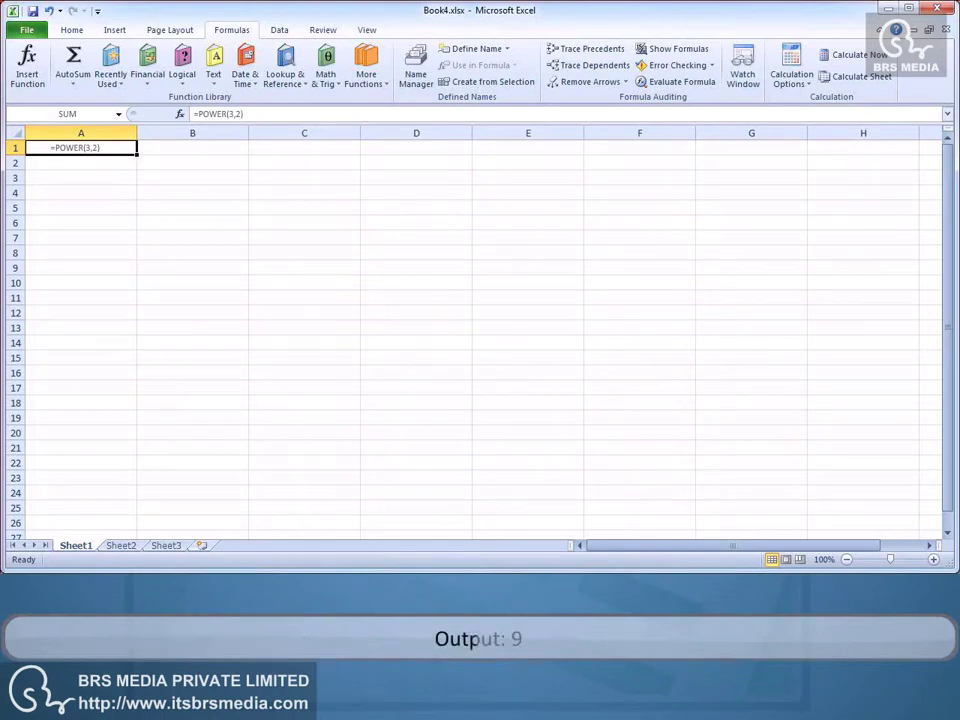
pyautogui.press('Return')
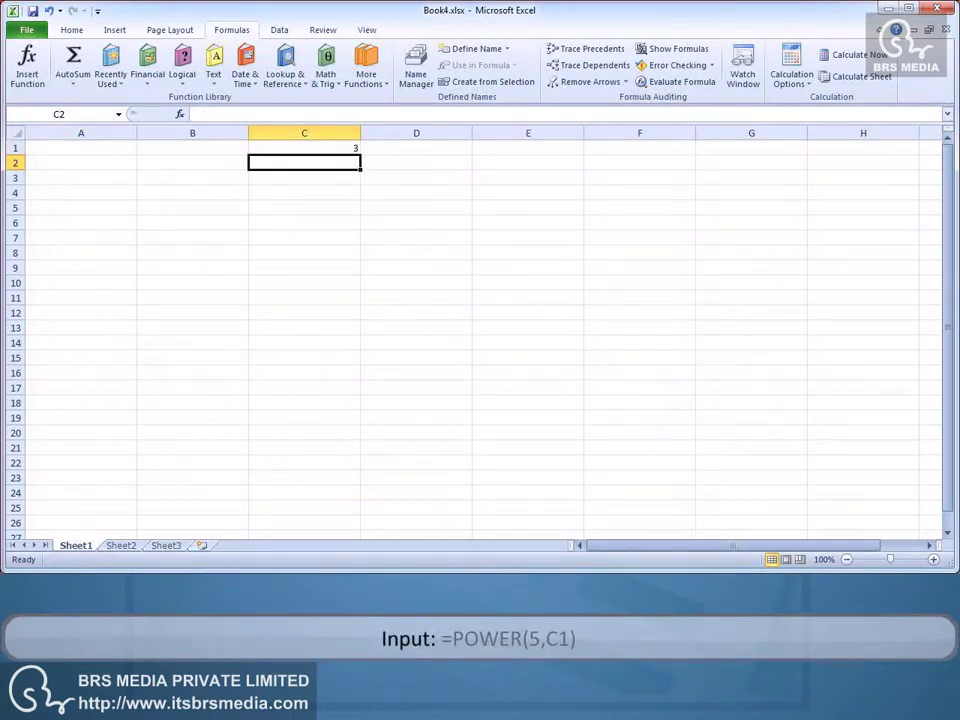
# - Raise 5 to the power held in cell C1 with the formula =POWER(5,C1) in cell C2
pyautogui.write('=POWER(5,')
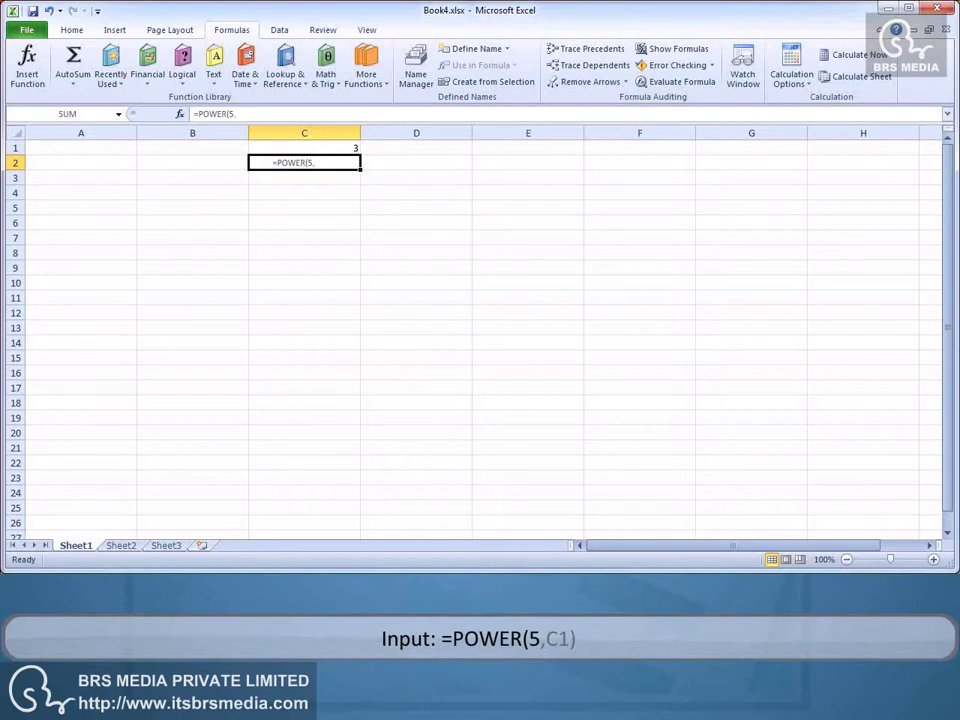
pyautogui.write('C1)')
pyautogui.press('Return')
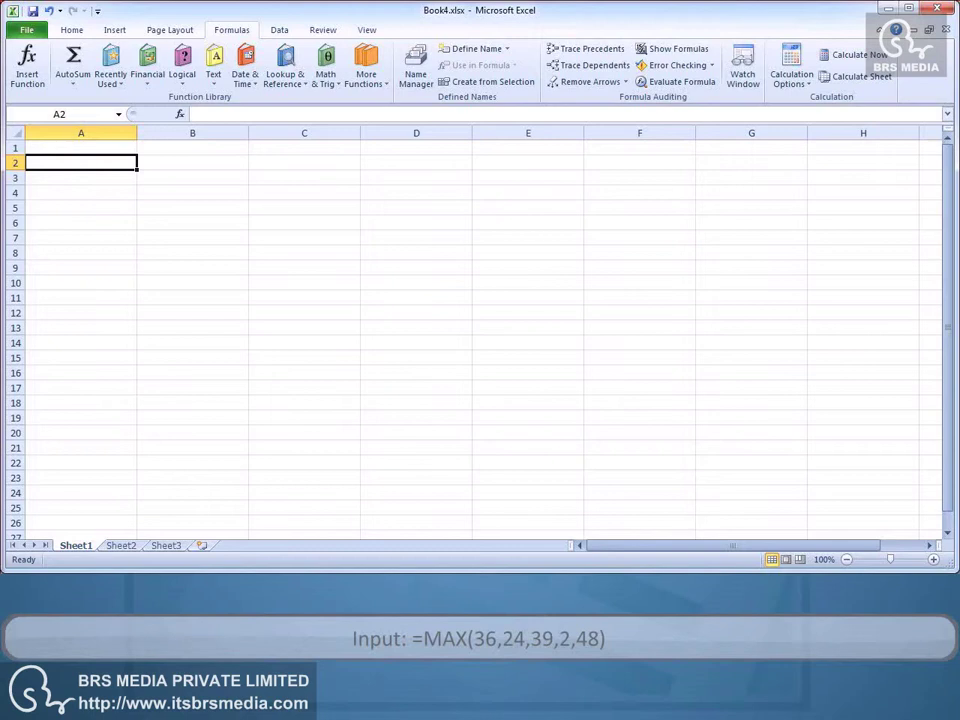
# - Find the largest of the numbers 36, 24, 39, 2 and 48 in cell A2 with =MAX(36,24,39,2,48)
pyautogui.write('MAX(36,24,39,2,48)')
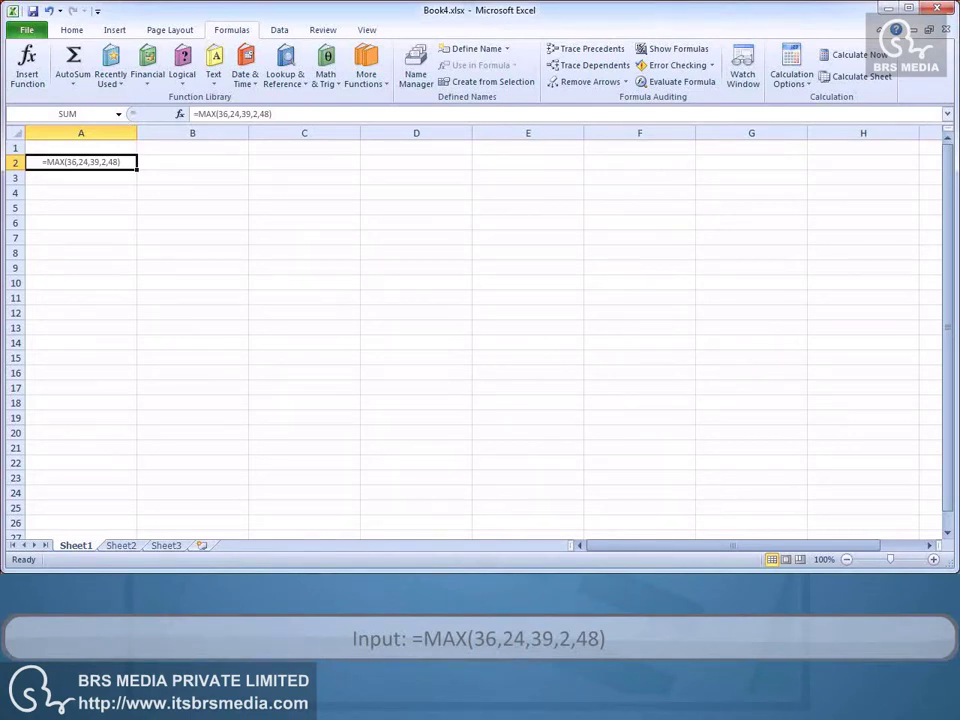
pyautogui.press('Return')
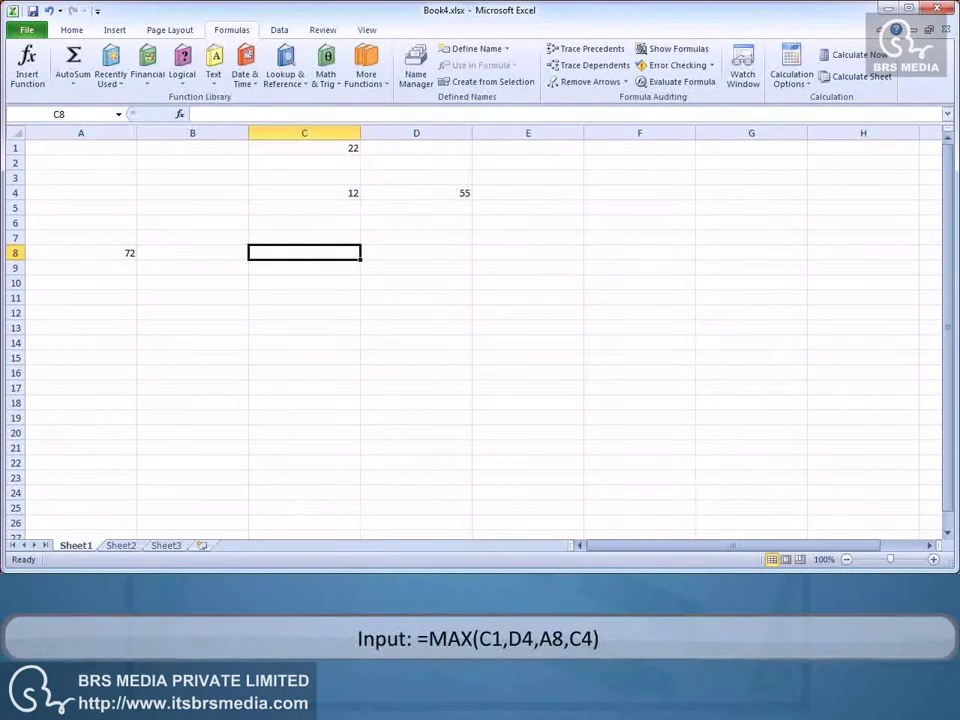
# - Find the largest of separate cells in C8 with =MAX(C1,D4,A8,C4), and of a cell range in E5 with =MAX(C1:E4)
pyautogui.write('=MAX(C1,D4,A8,C4)')
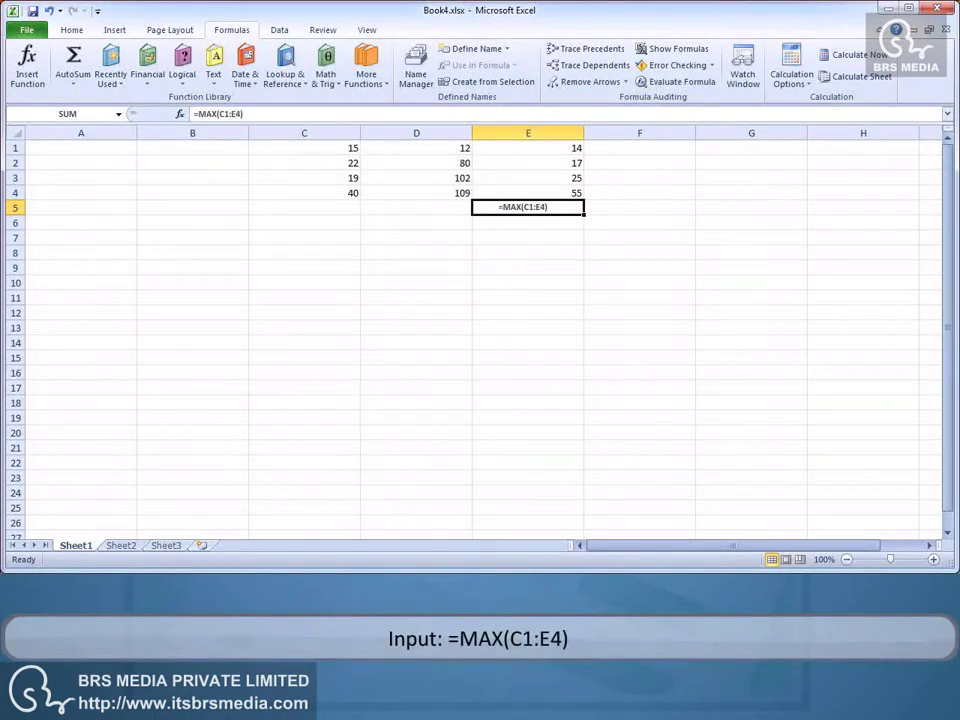
pyautogui.press('Return')
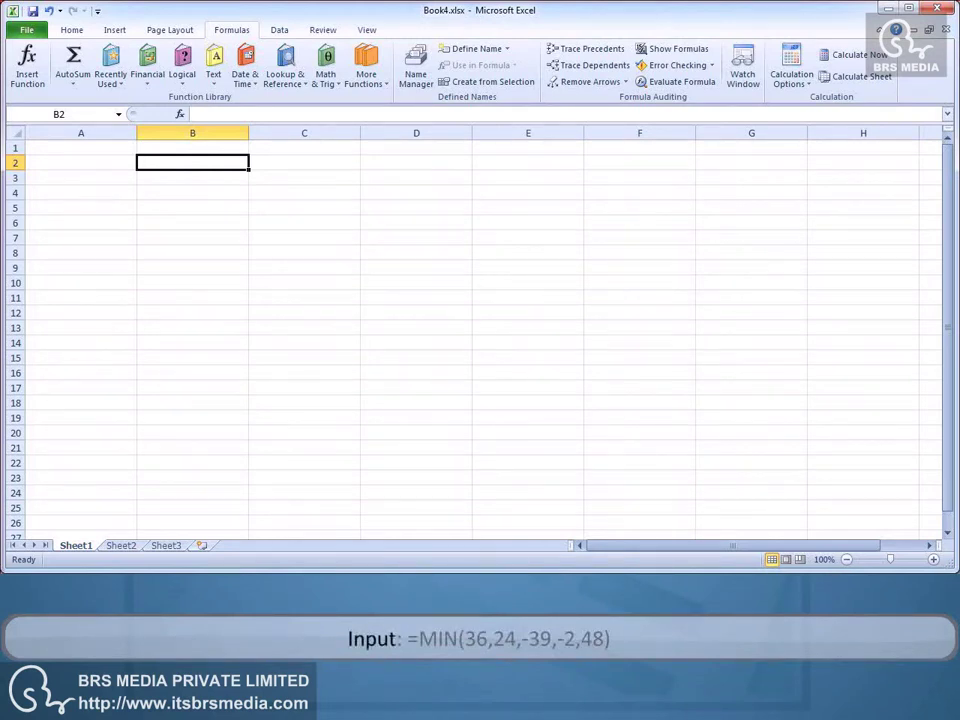
# - Find the smallest of the numbers 36, 24, -39, -2 and 48 in cell B2 with =MIN(36,24,-39,-2,48)
pyautogui.write('=MIN(')
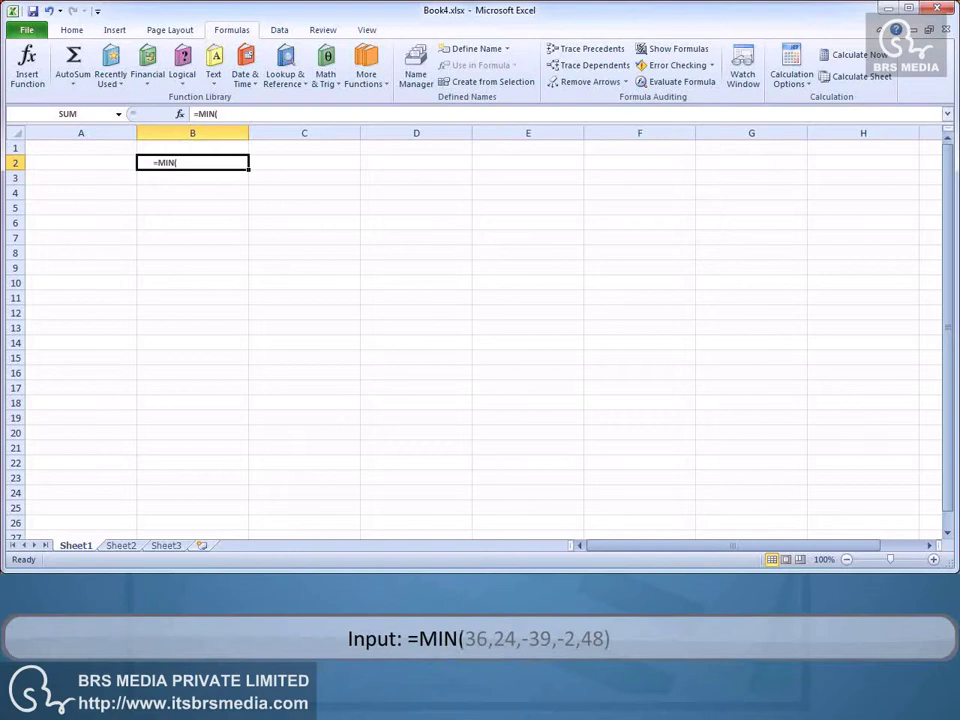
pyautogui.write('36,24')
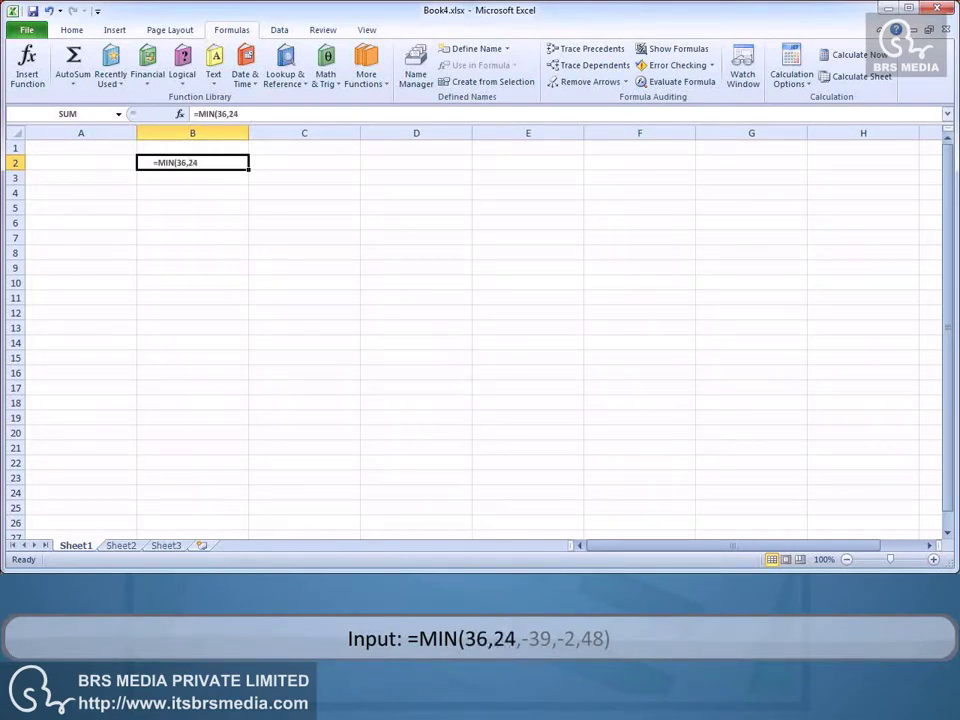
pyautogui.write(',-39,-2,48)')
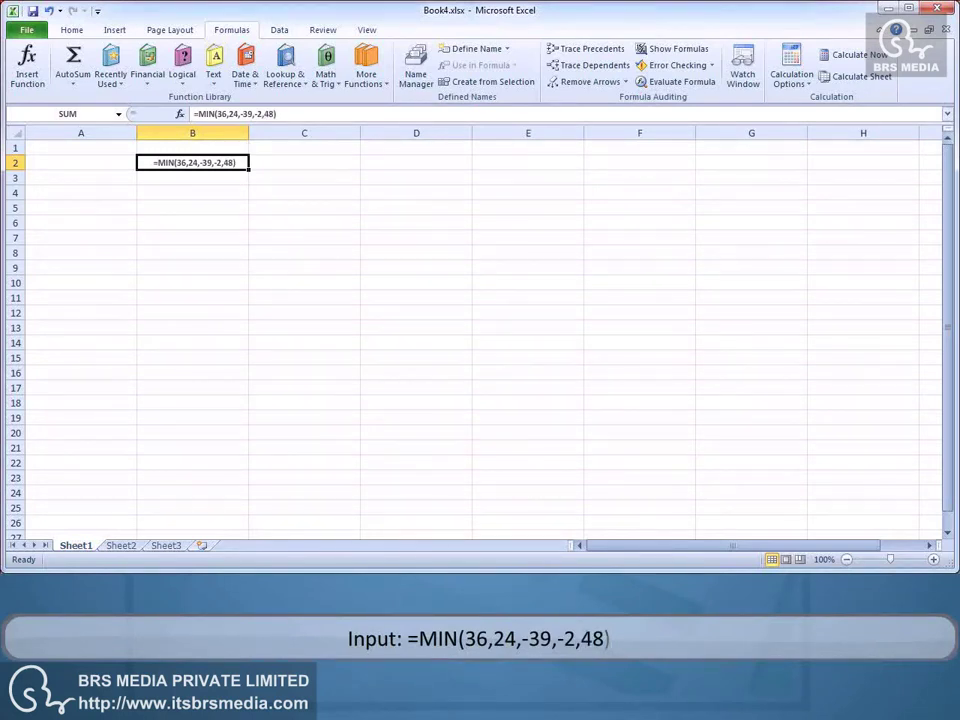
pyautogui.press('Return')
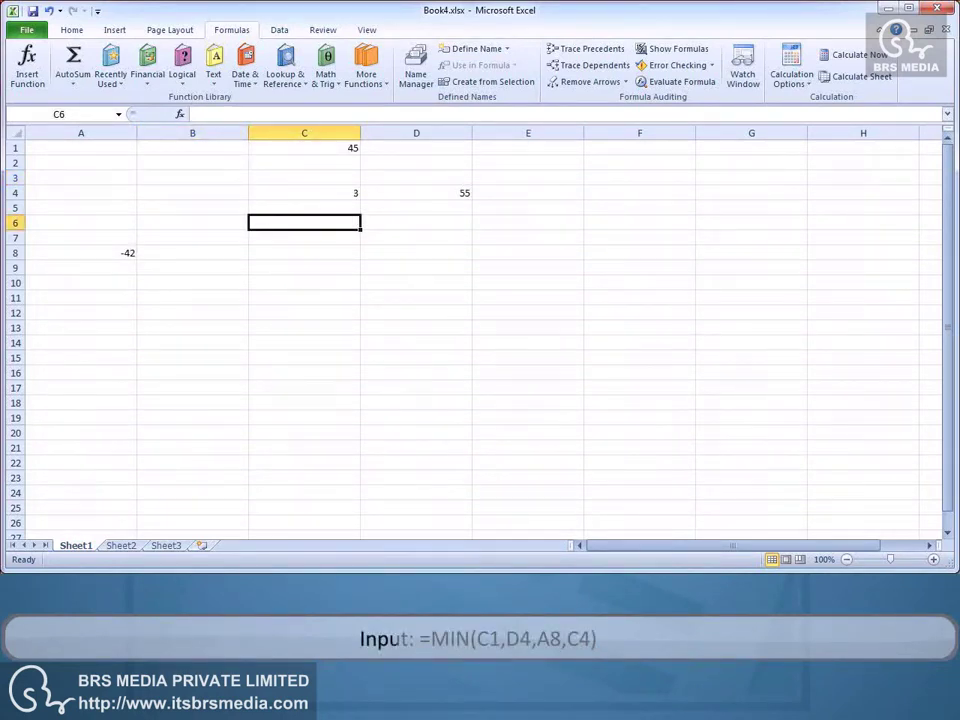
# - Find the smallest value among separate cells in C6 with the formula =MIN(C1,D4,A8,C4)
pyautogui.write('=MIN(')
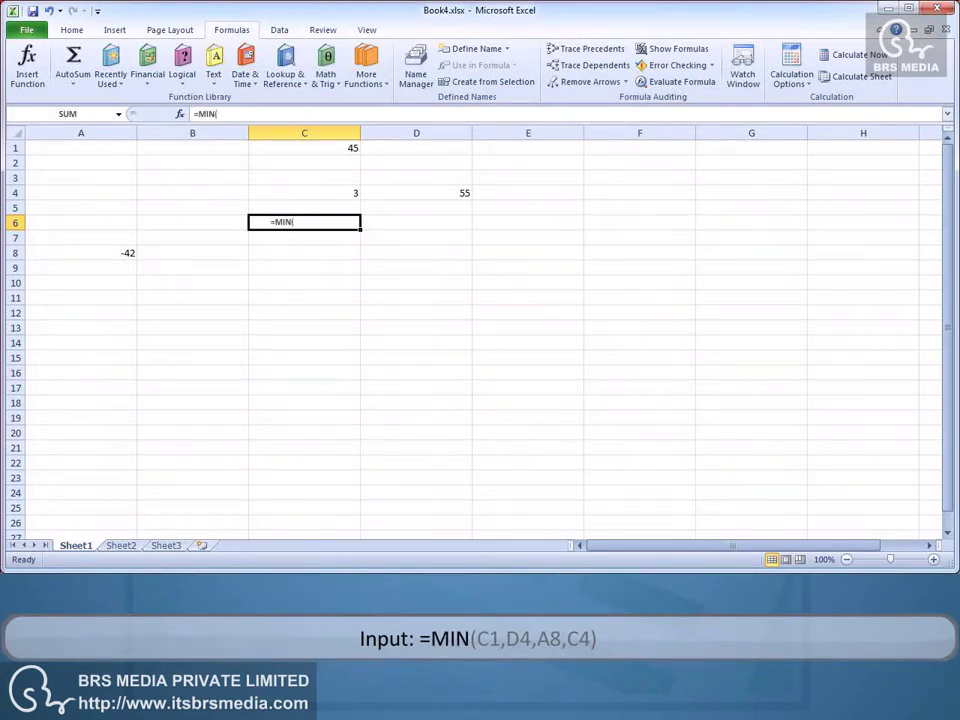
pyautogui.write('C1,D4')
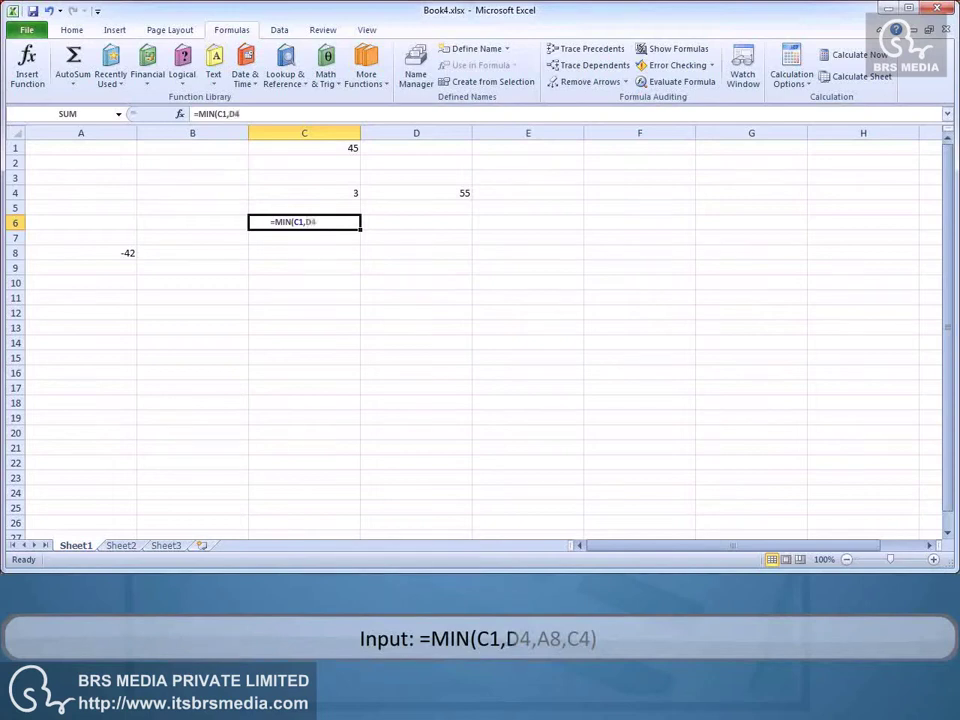
pyautogui.write(',A8,C4)')
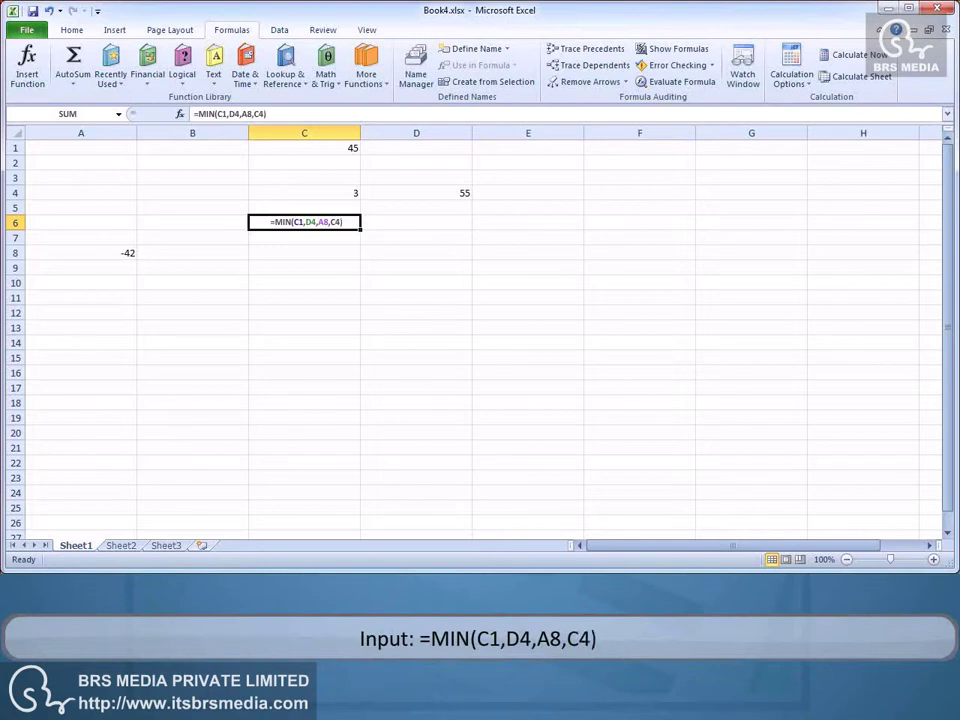
pyautogui.press('Return')
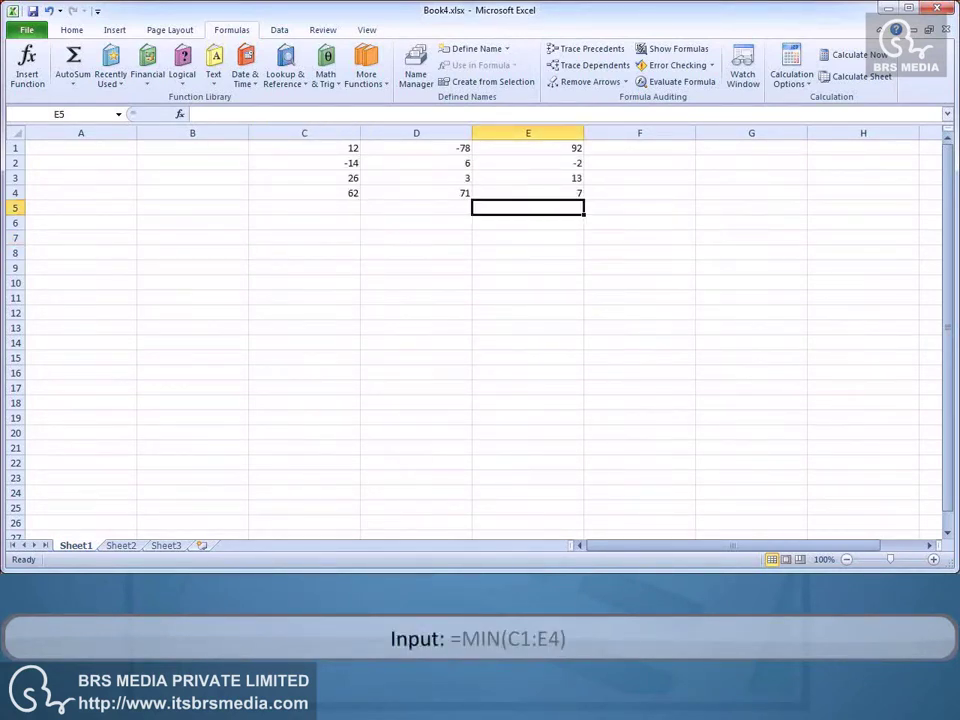
# - Find the smallest value in the range C1 to E4 with the formula =MIN(C1:E4) in cell E5
pyautogui.write('=MIN(')
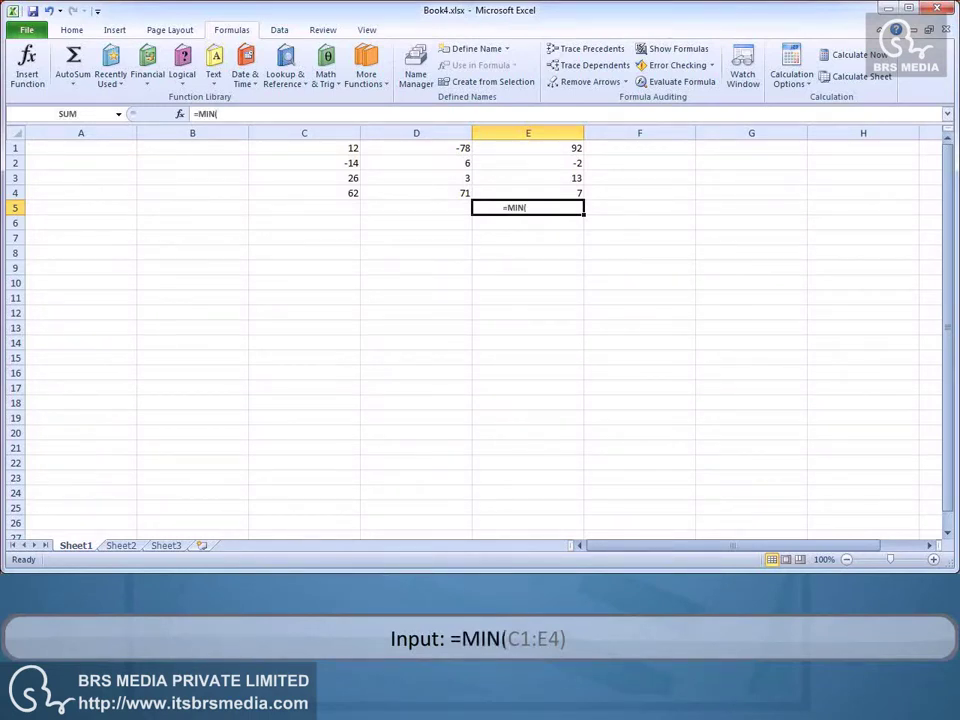
pyautogui.write('C1:E4)')
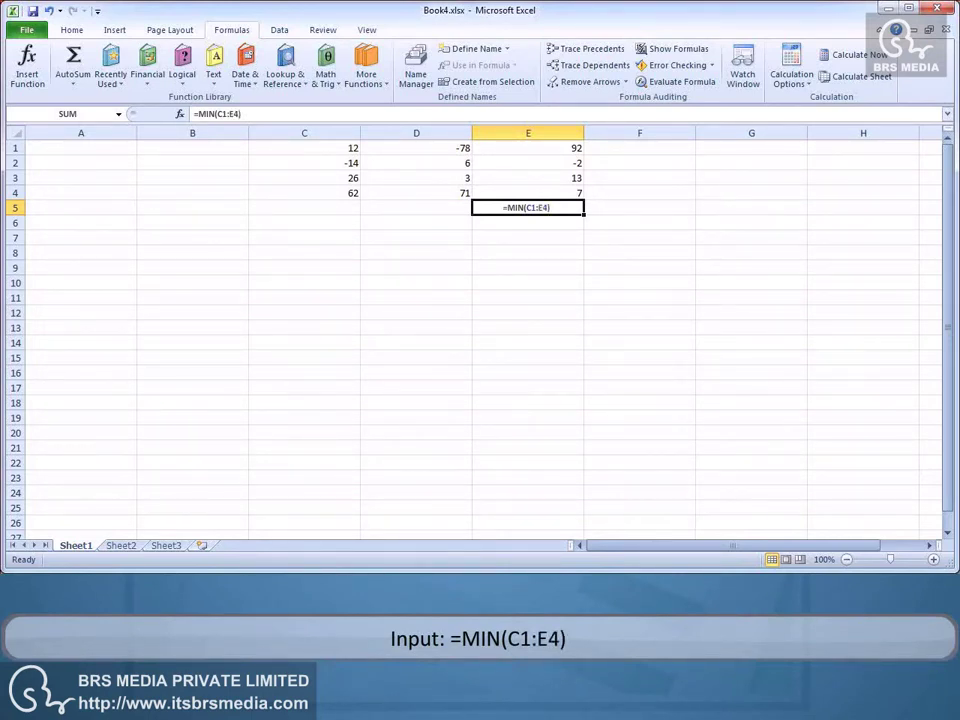
pyautogui.press('Return')
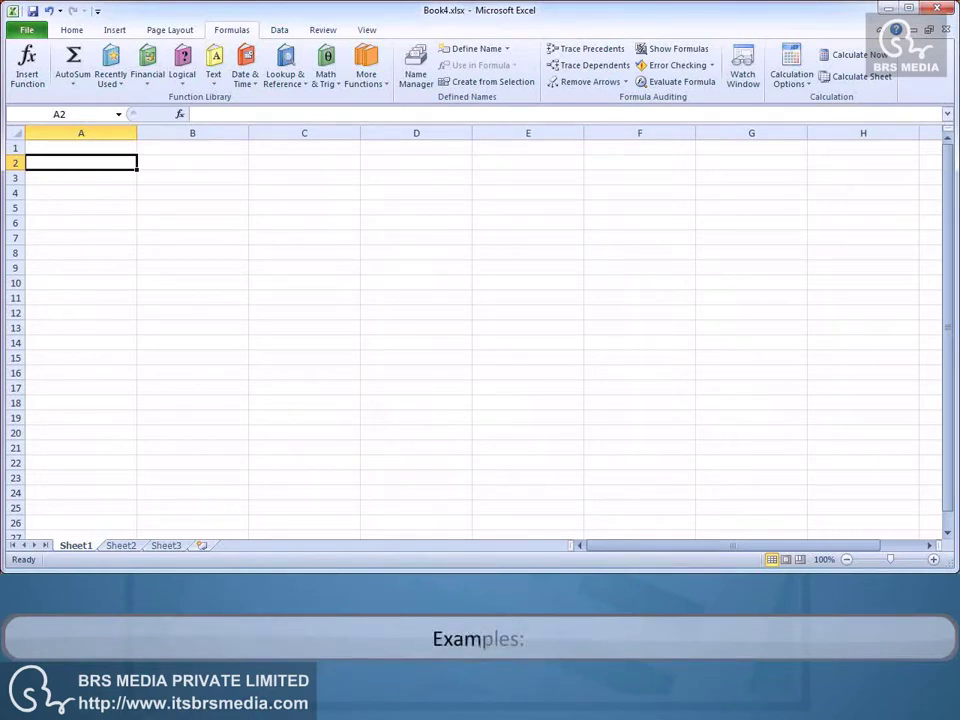
# - Count the numbers 4, 8, 9, 2 and 10 in cell A2 with the formula =COUNT(4,8,9,2,10)
pyautogui.write('=COUNT(')
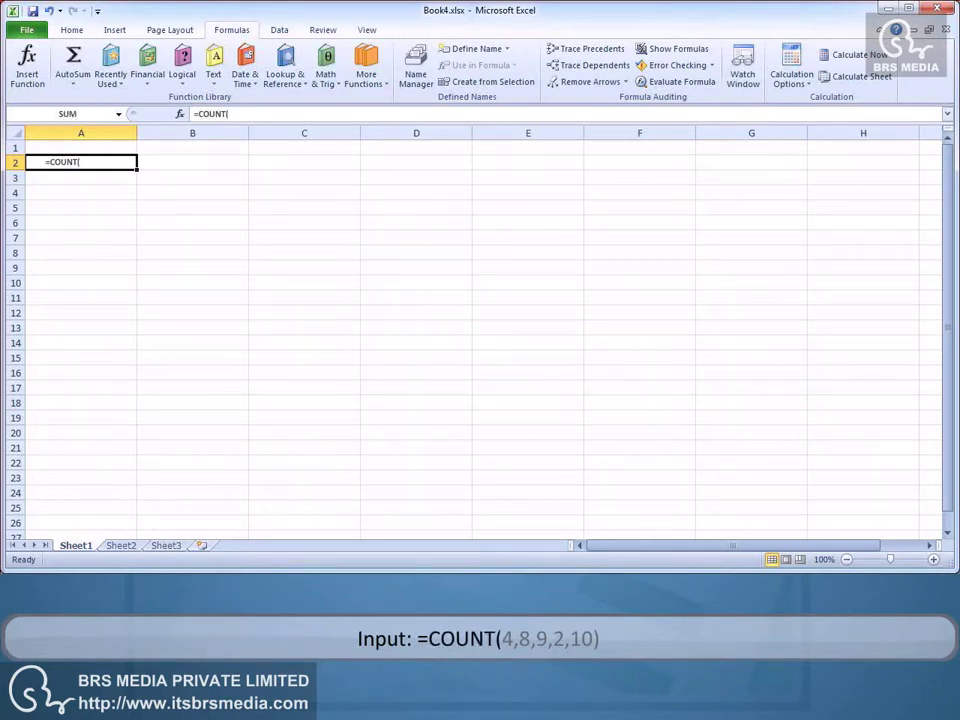
pyautogui.write('4,8,9,2,10')
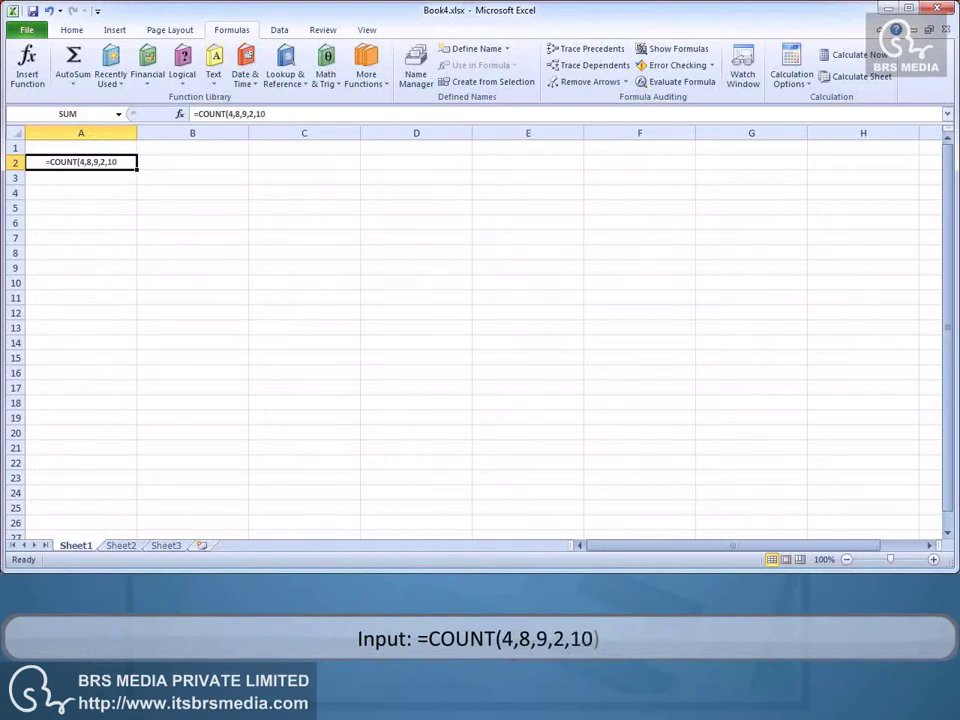
pyautogui.write(')')
pyautogui.press('Return')
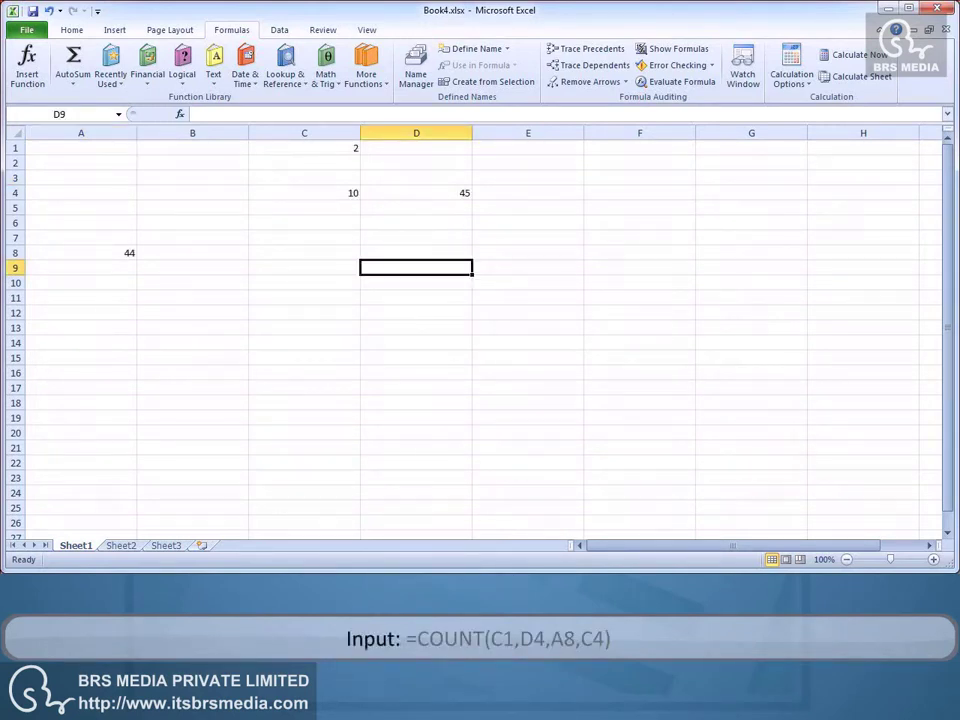
# - Count the numeric entries among separate cells in D9 with the formula =COUNT(C1,D4,A8,C4)
pyautogui.write('=COUNT')
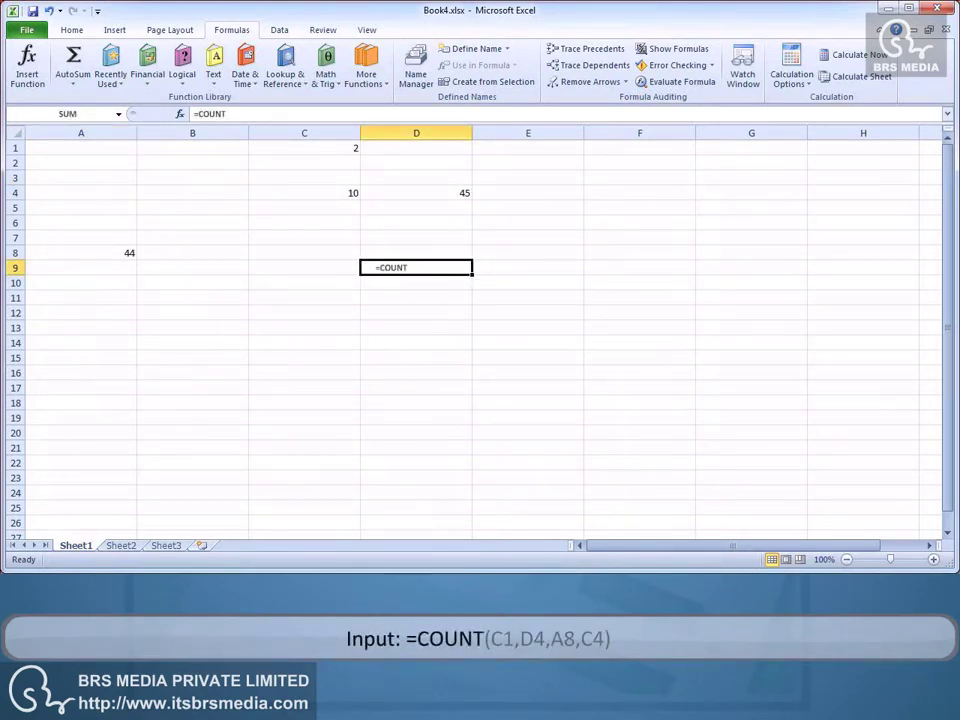
pyautogui.write('(C1,')
pyautogui.write('D4,A8,C4')
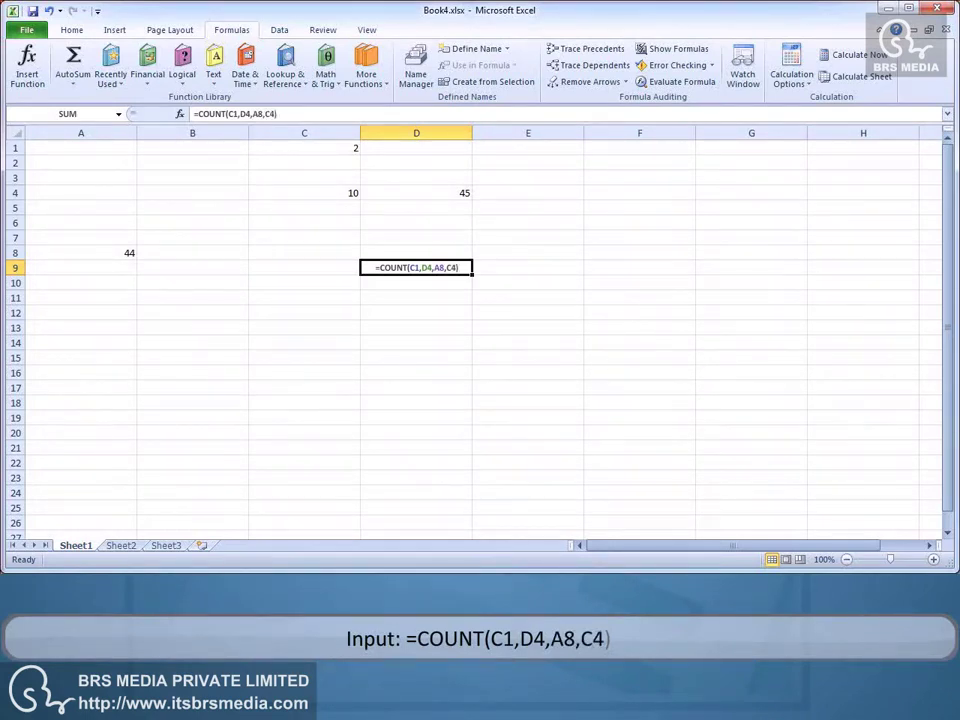
pyautogui.write(')')
pyautogui.press('Return')
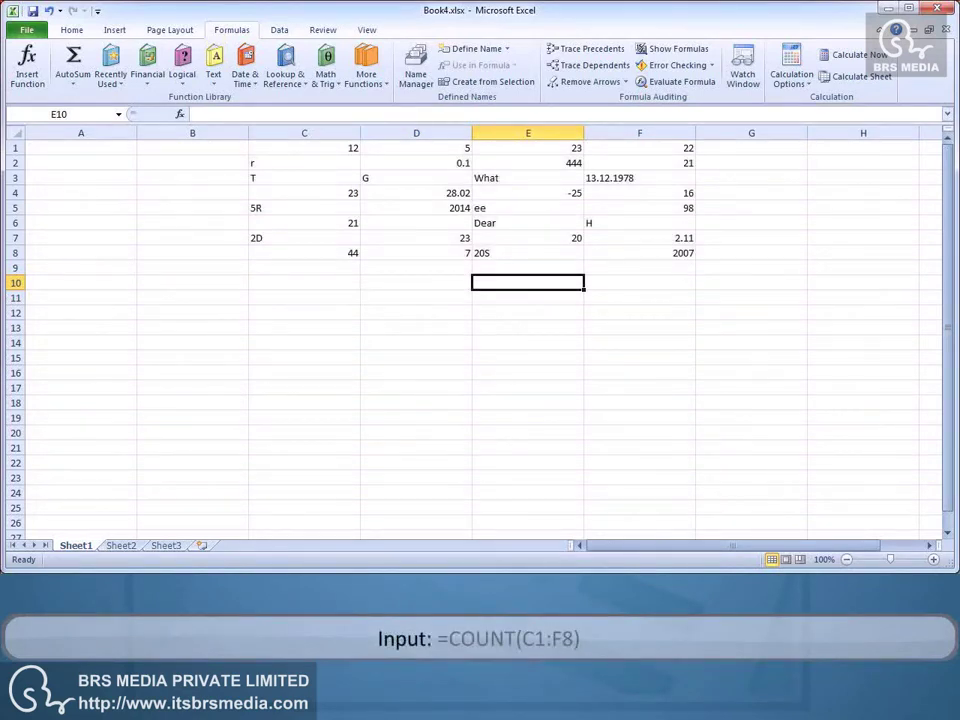
# - Count the numeric entries in the range C1 to F8 with the formula =COUNT(C1:F8) in cell E10
pyautogui.write('=COU')
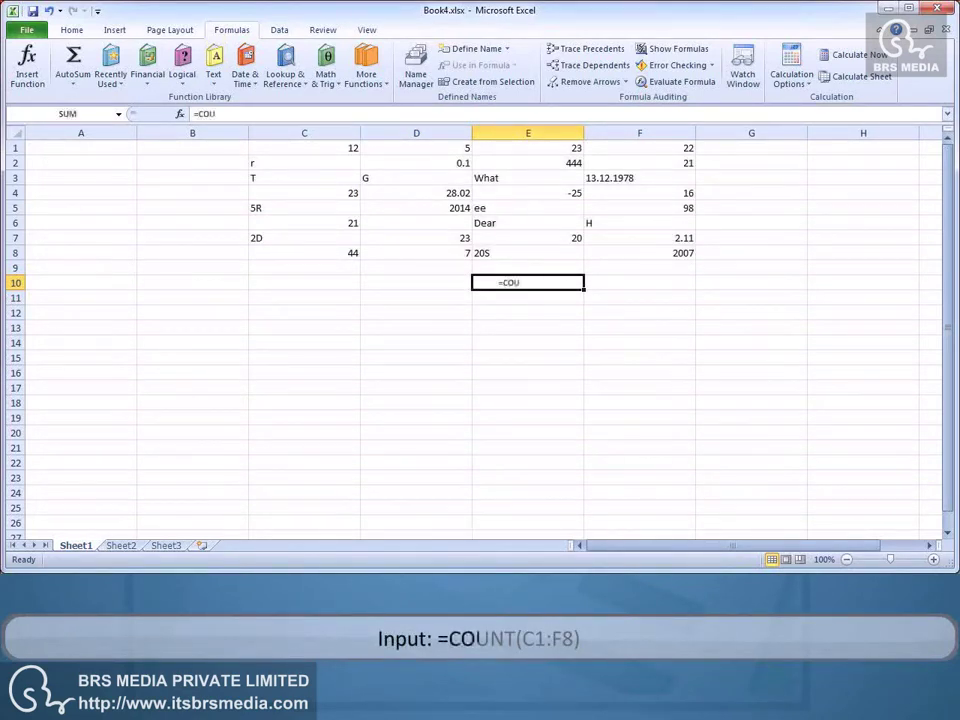
pyautogui.write('NT(C1:F8')
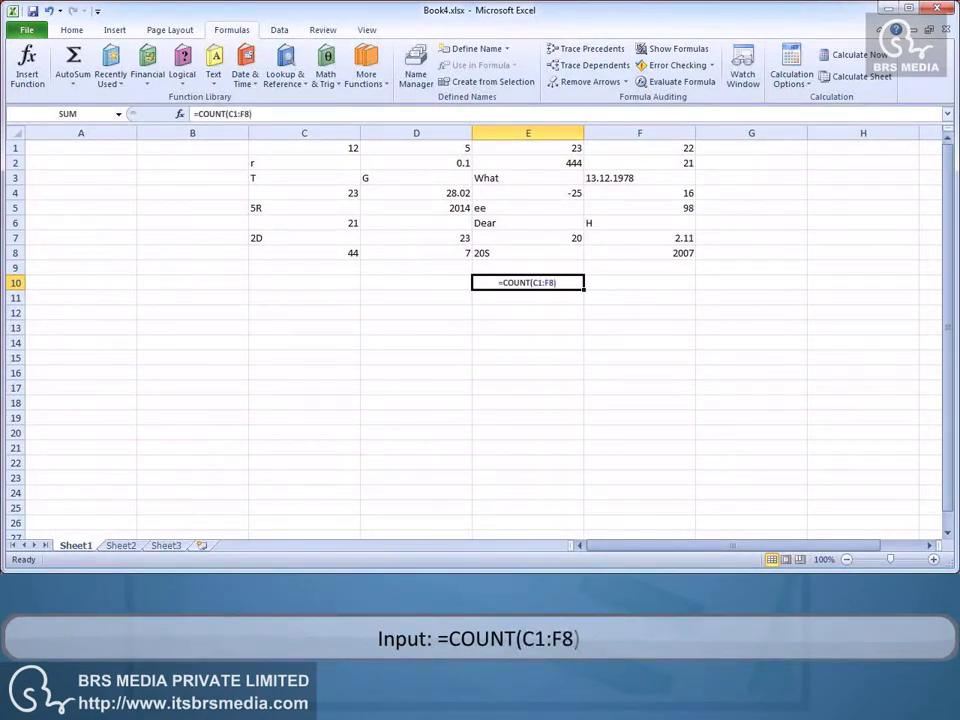
pyautogui.write(')')
pyautogui.press('Return')
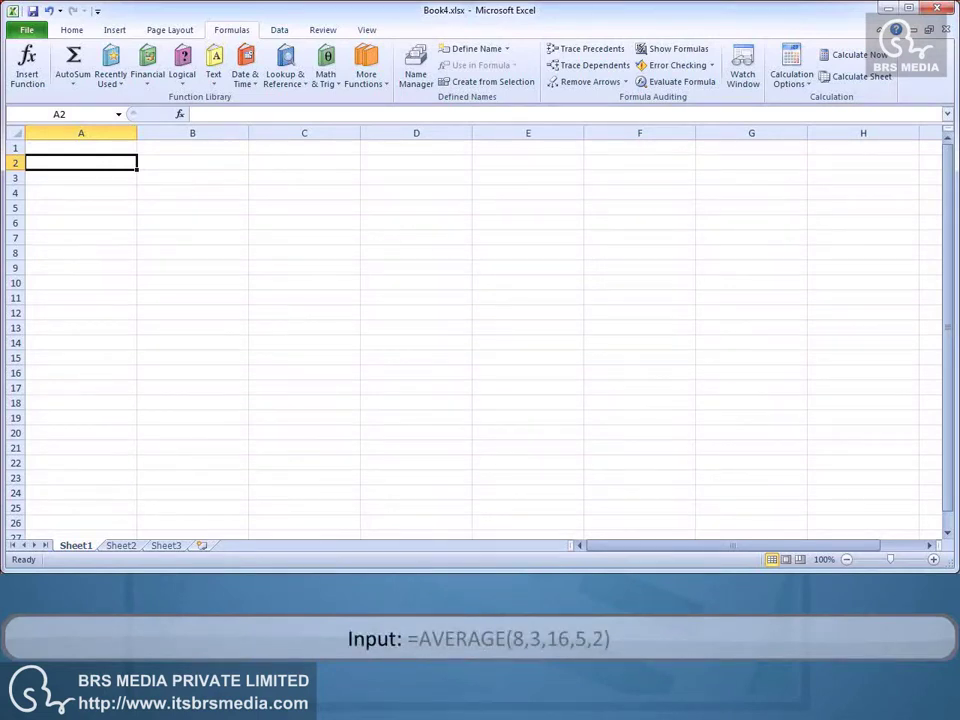
# - Average the numbers 8, 3, 16, 5 and 2 in cell A2 with the formula =AVERAGE(8,3,16,5,2)
pyautogui.write('AVERAGE')
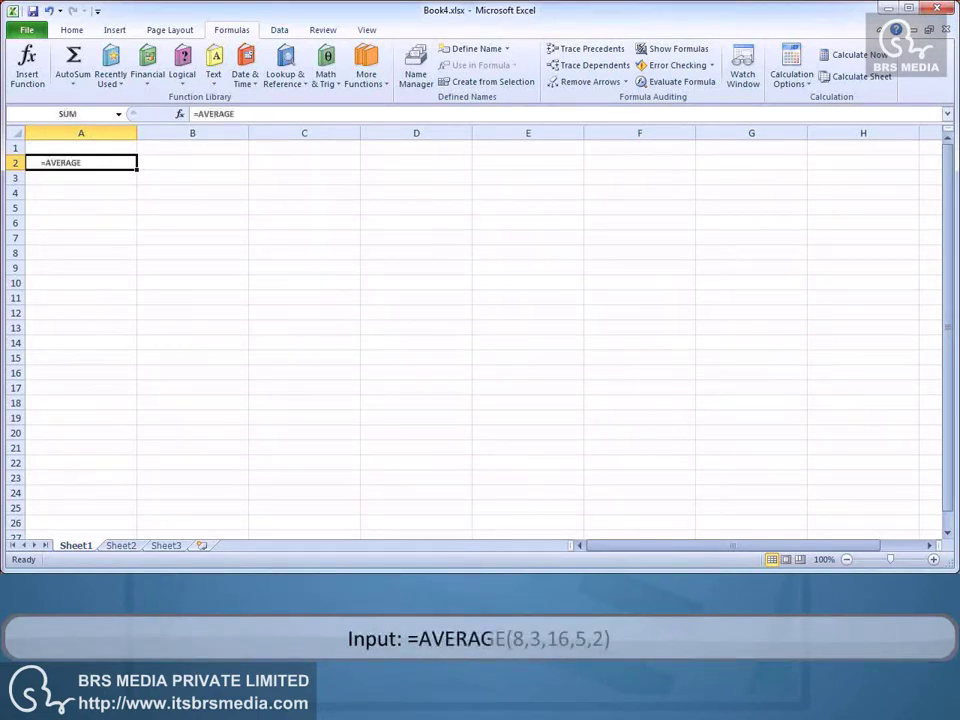
pyautogui.write('(8,3,16,5')
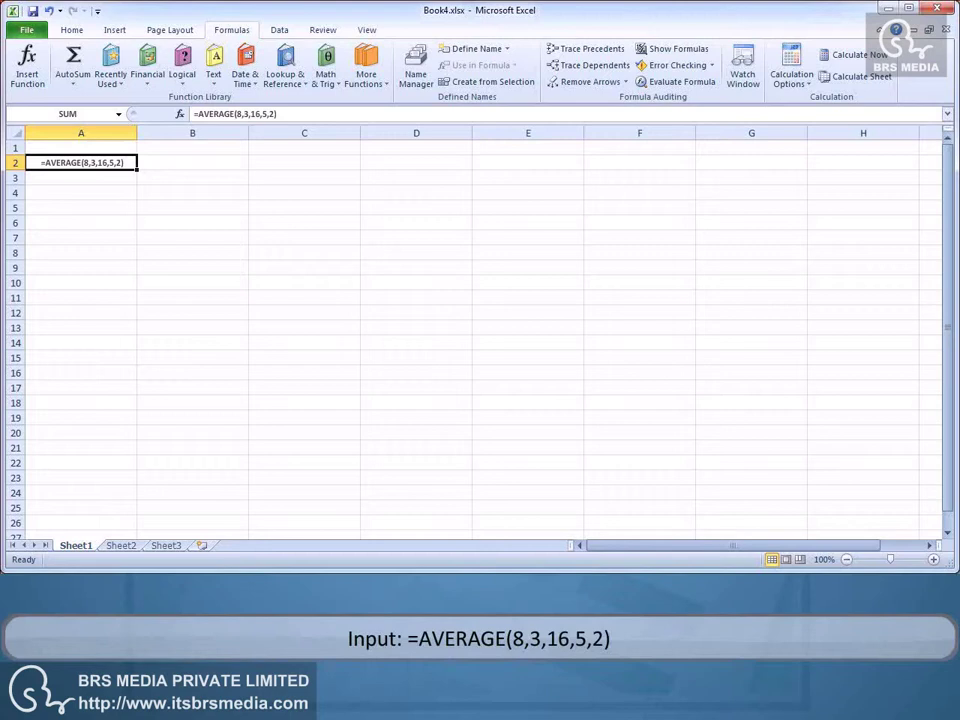
pyautogui.write(',2)')
pyautogui.press('Return')
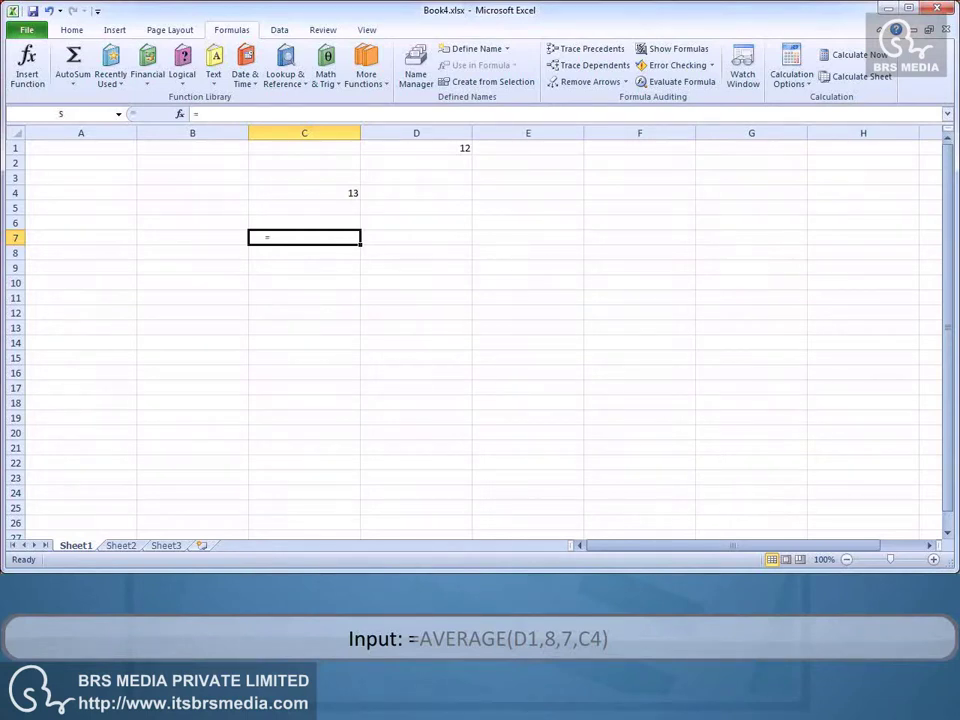
# - Average cells D1 and C4 together with the numbers 8 and 7 in C7, using the formula =AVERAGE(D1,8,7,C4)
pyautogui.write('AVERAGE')
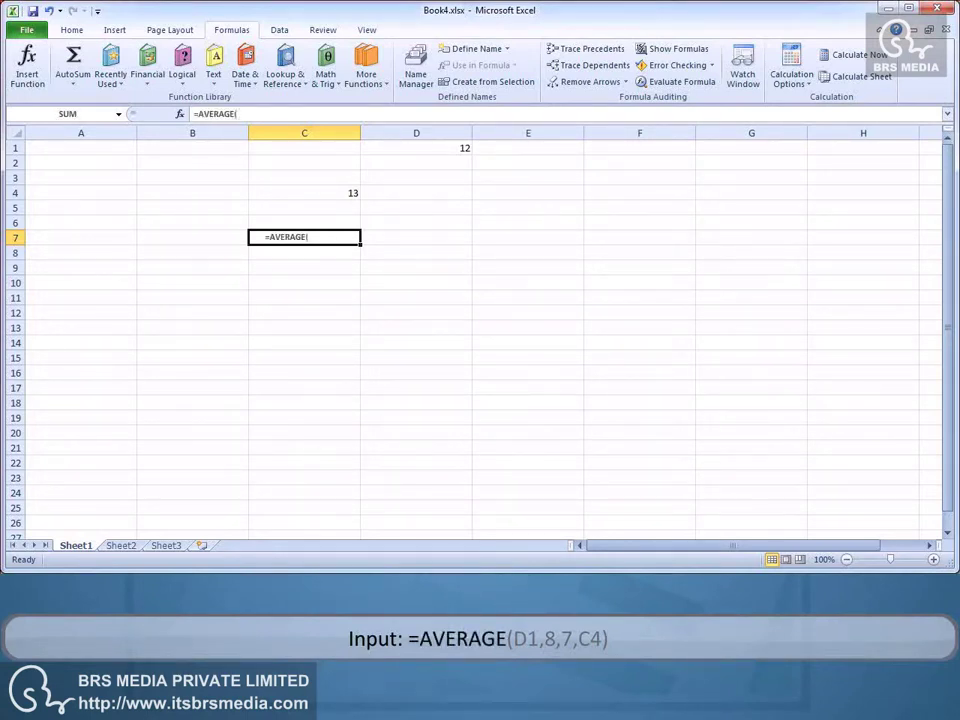
pyautogui.write('(D1,8,7')
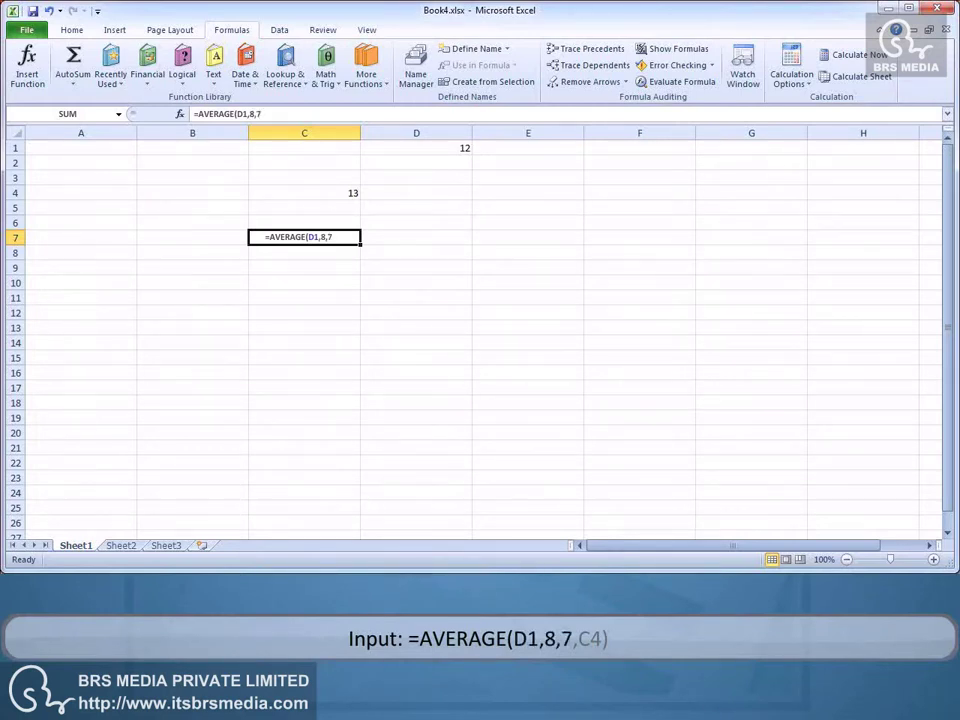
pyautogui.write(',C4')
pyautogui.press('Return')
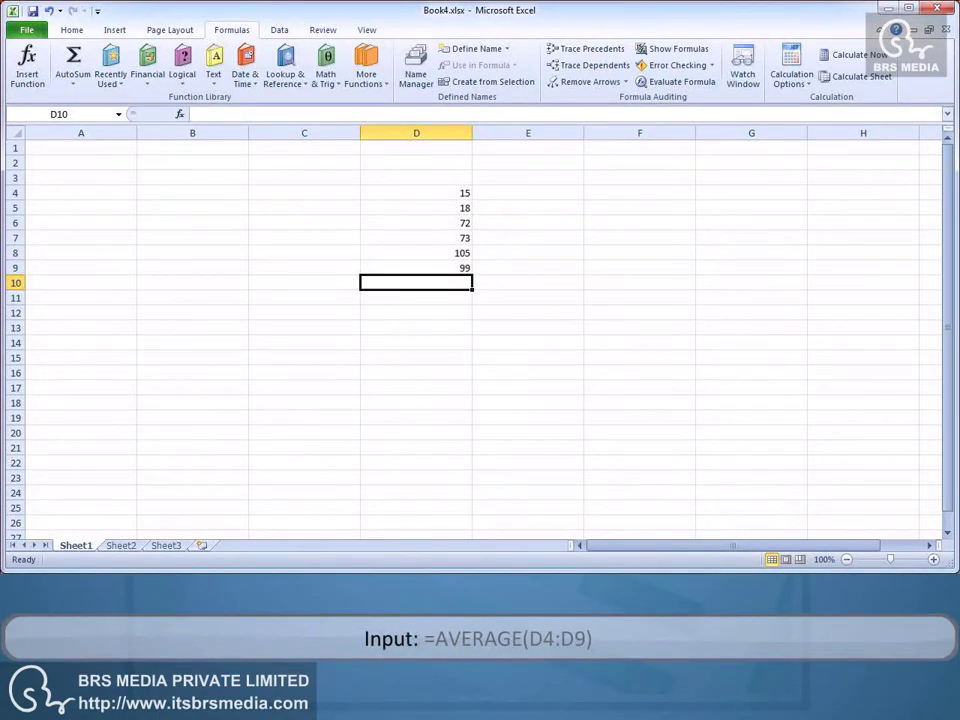
# - Average the range D4 to D9 with the formula =AVERAGE(D4:D9) in cell D10
pyautogui.write('=AVERAGE')
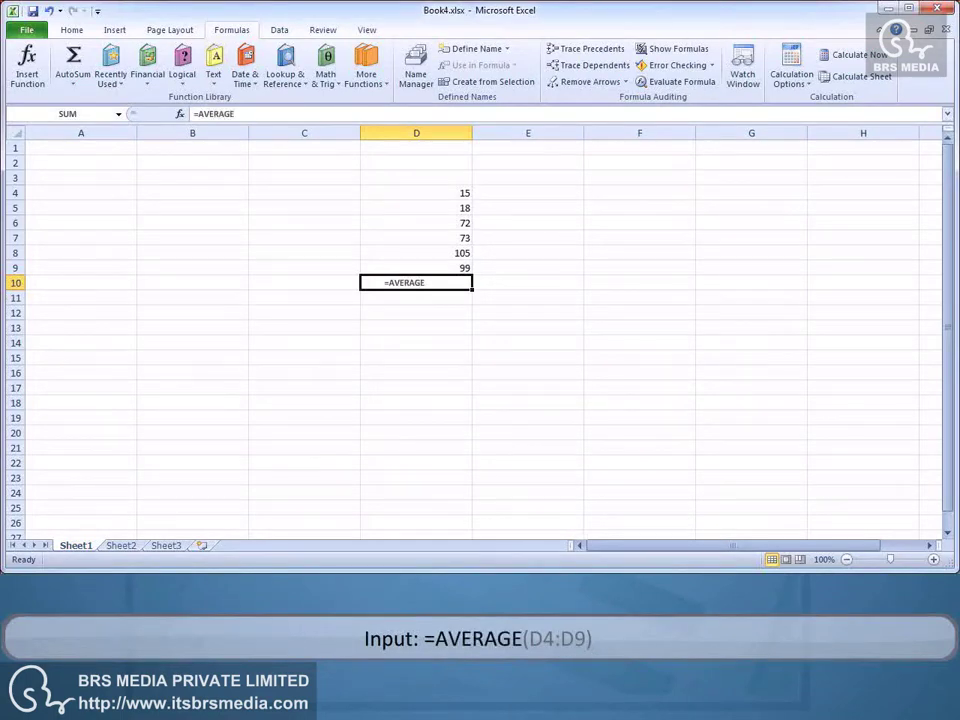
pyautogui.write('(D4:D9')
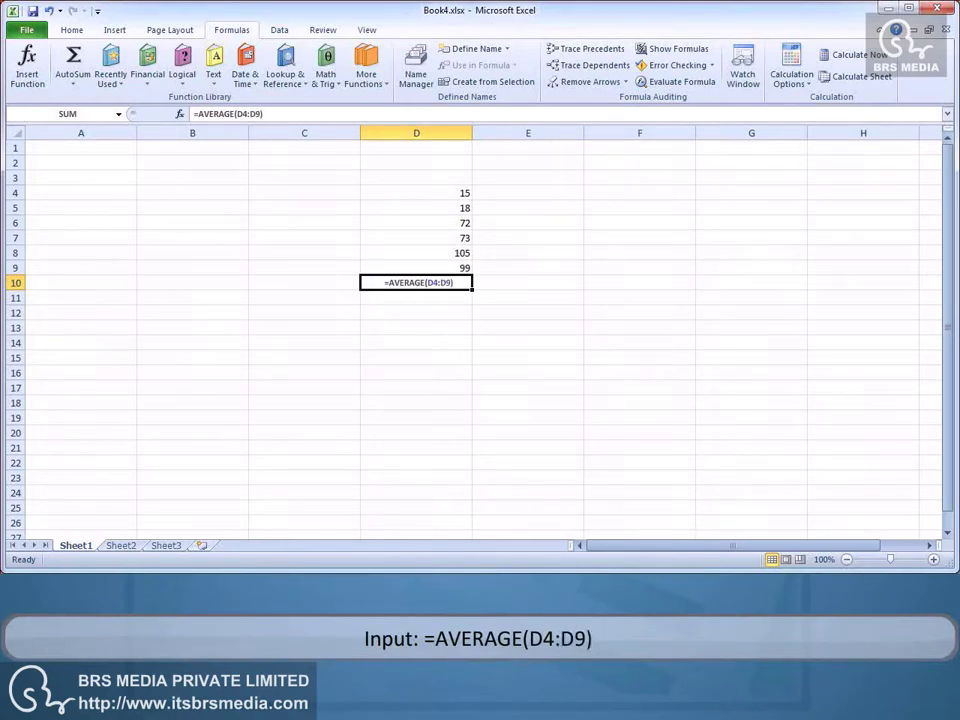
pyautogui.press('Return')
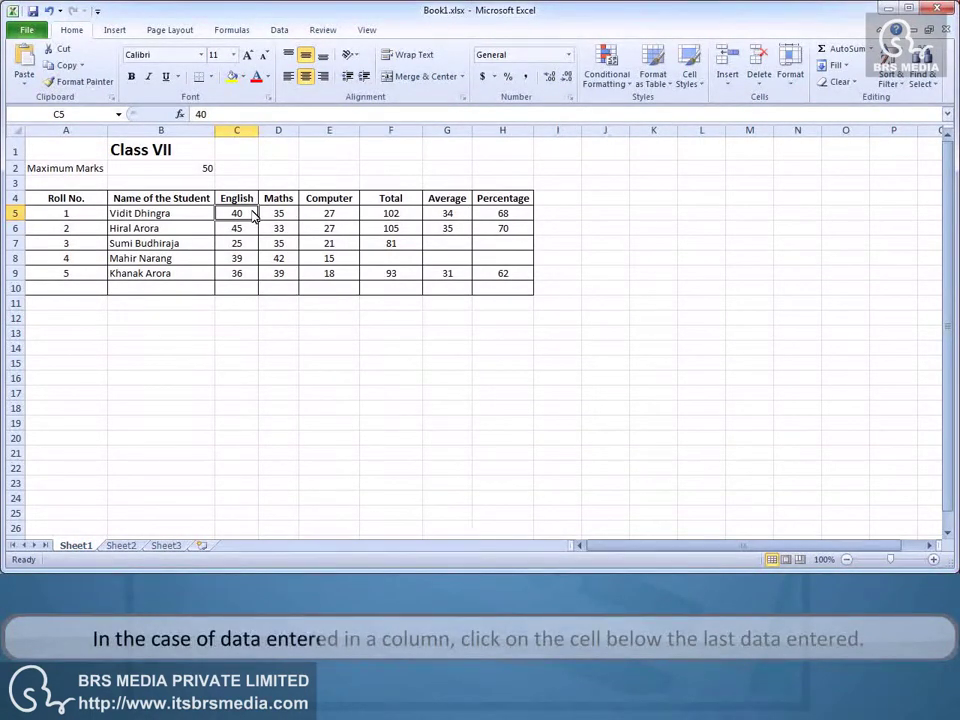
# - Total the English marks column of the Class VII table in cell C10 using AutoSum's Sum function
pyautogui.moveTo(254, 216); pyautogui.dragTo(251, 245)
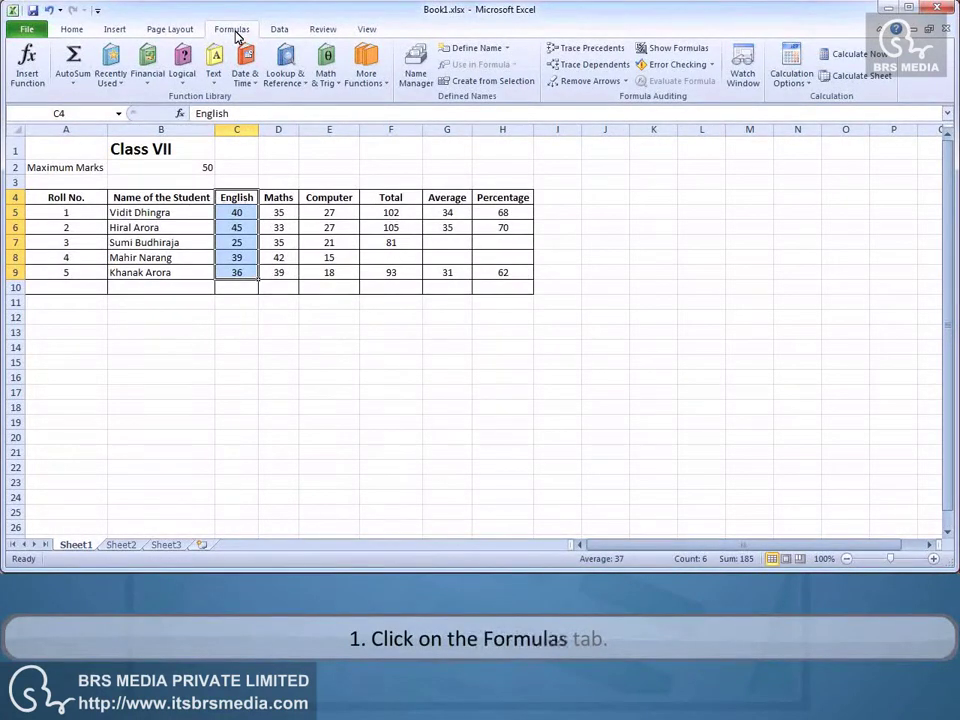
pyautogui.click(78, 81)
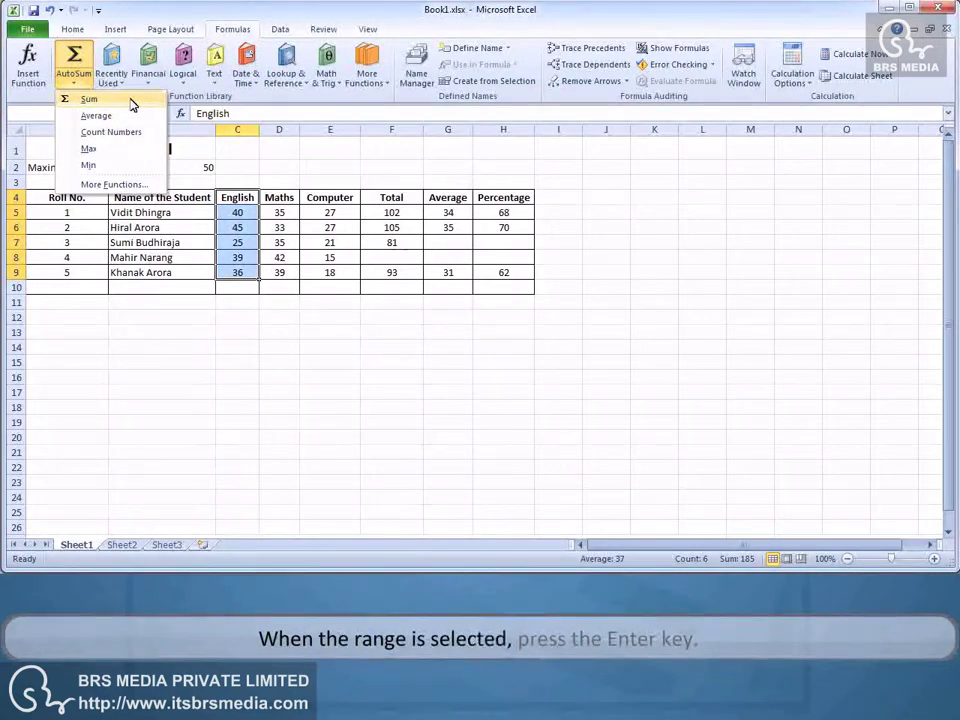
pyautogui.press('Return')
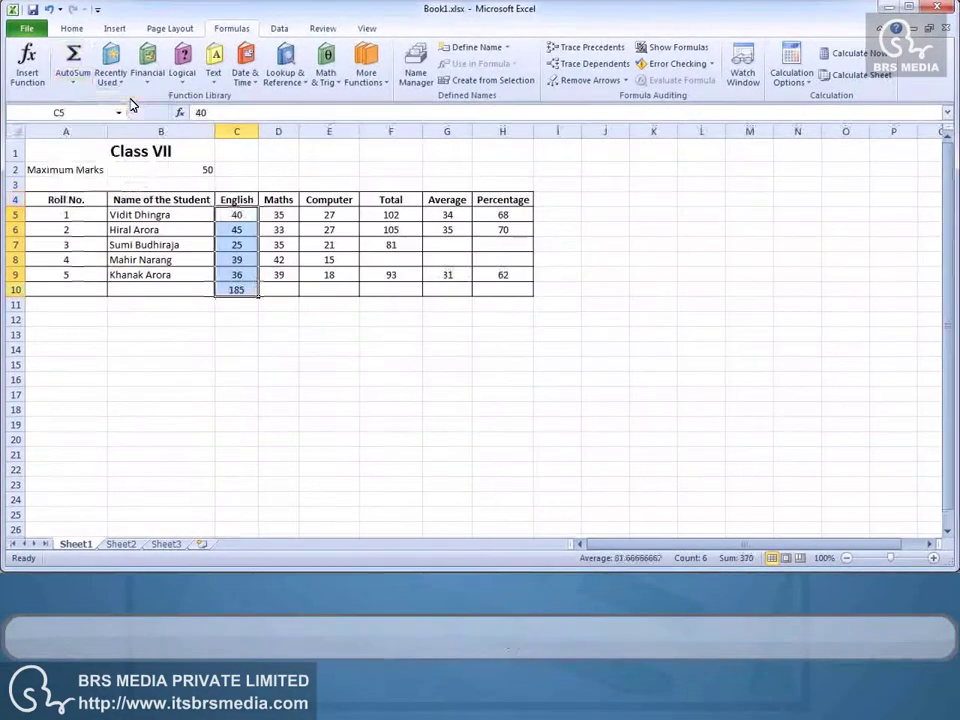